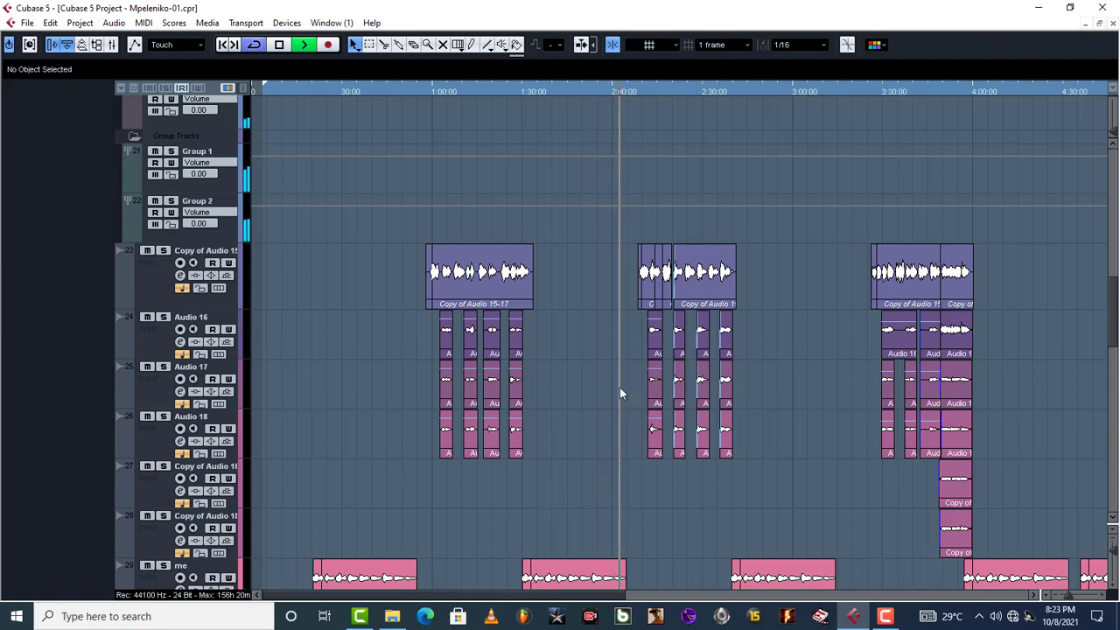
- Stop playback and place the project cursor just before 1:00:00, selecting the first long clip on the Copy of Audio 15 track
key("space")
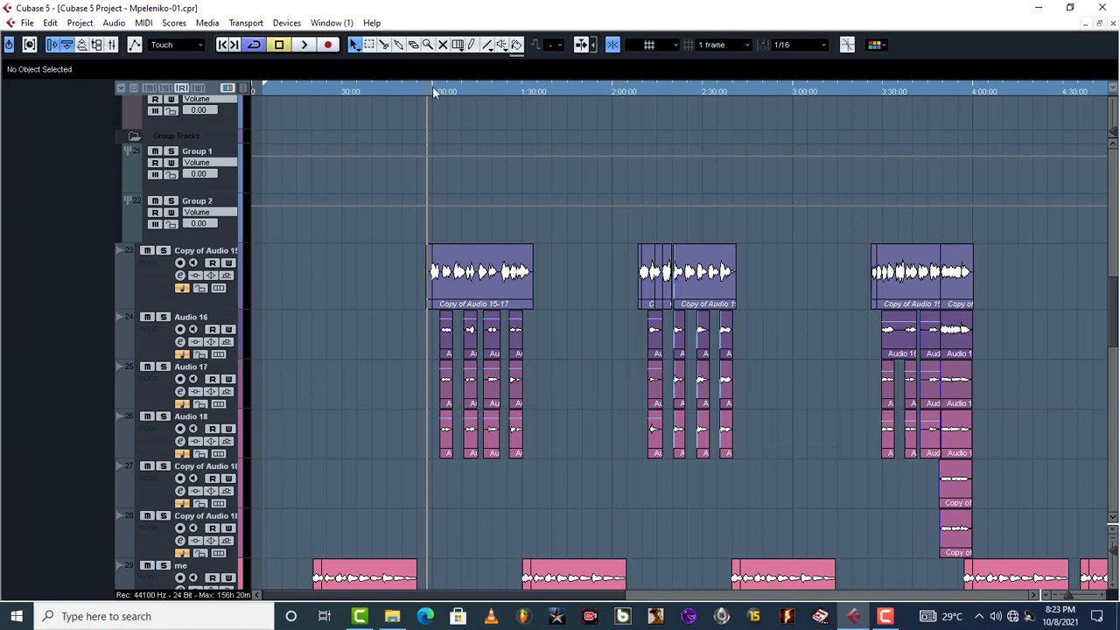
left_click(431, 88)
left_click_drag(569, 267, 309, 287)
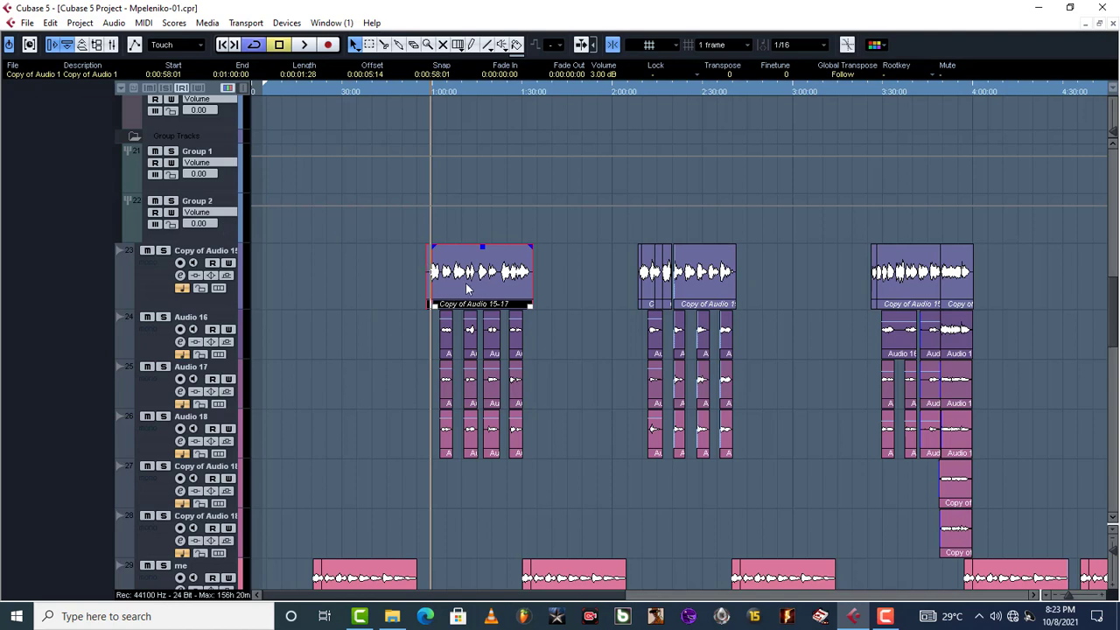
- Check the output routing of the Copy of Audio 15 track, and audition the backing vocals with Group 2's inserts shown
left_click(162, 286)
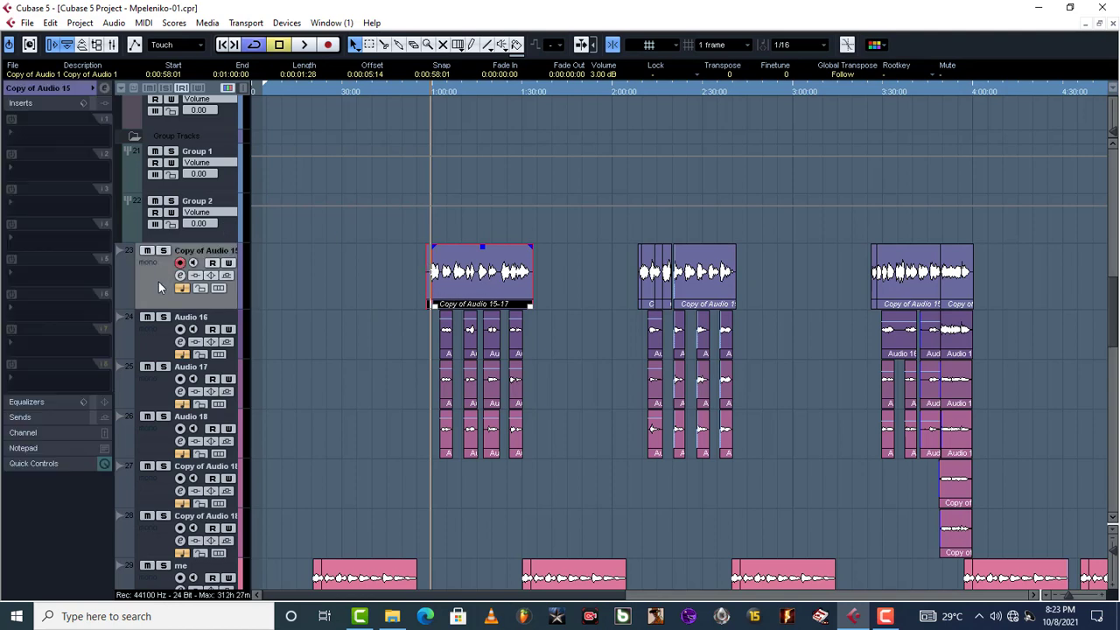
left_click(48, 87)
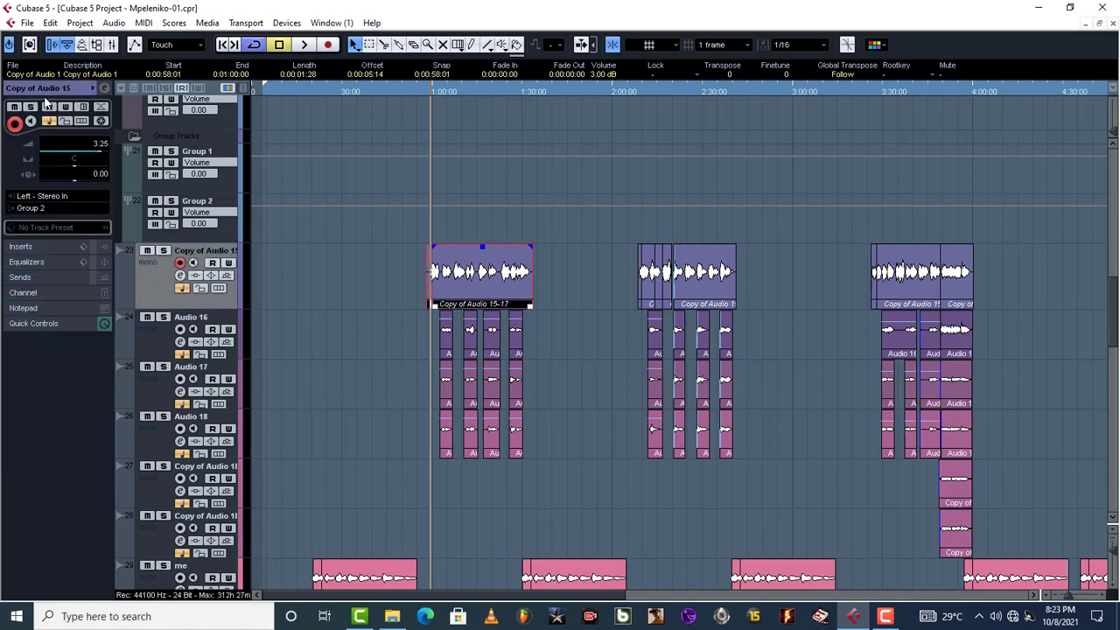
left_click(221, 223)
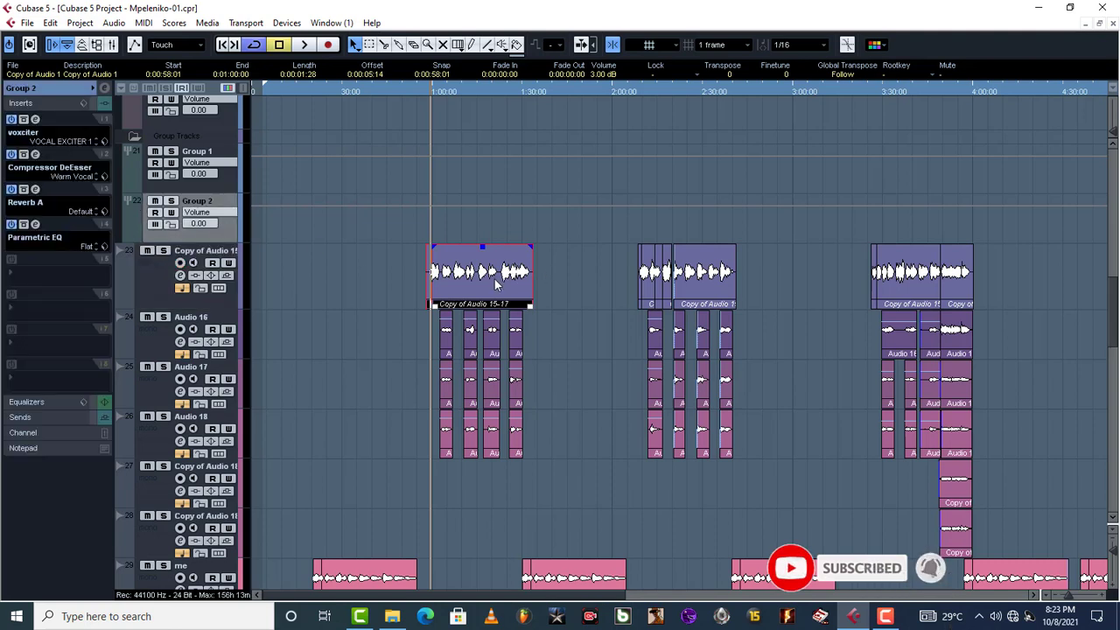
key("space")
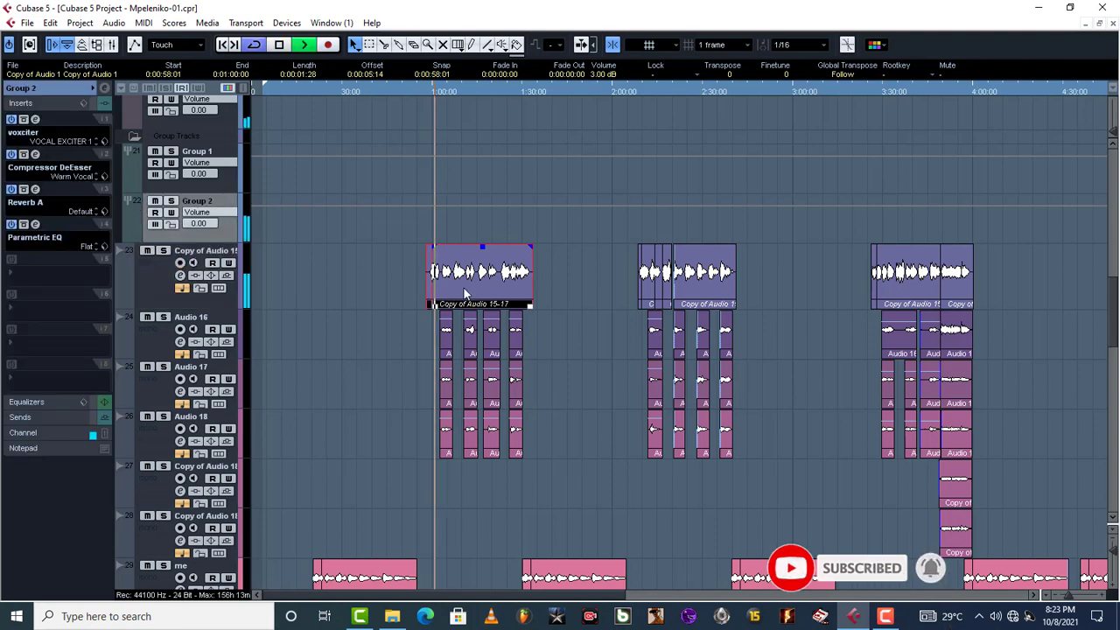
key("space")
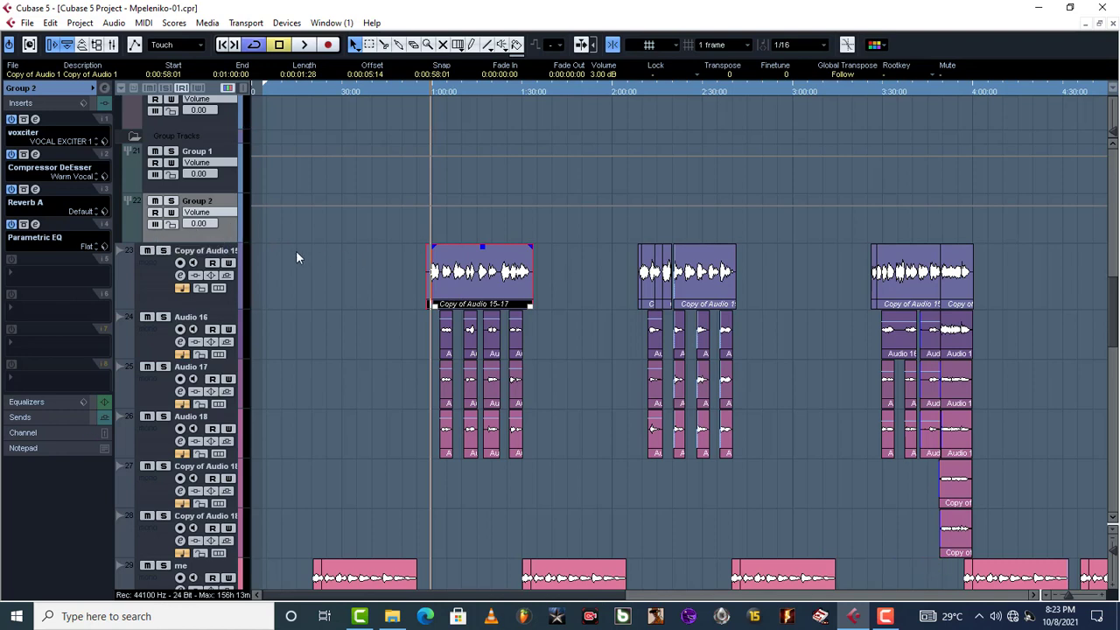
- Open the voxciter insert on Group 2, shift its window clear of the first clips and deactivate the effect
left_click(35, 119)
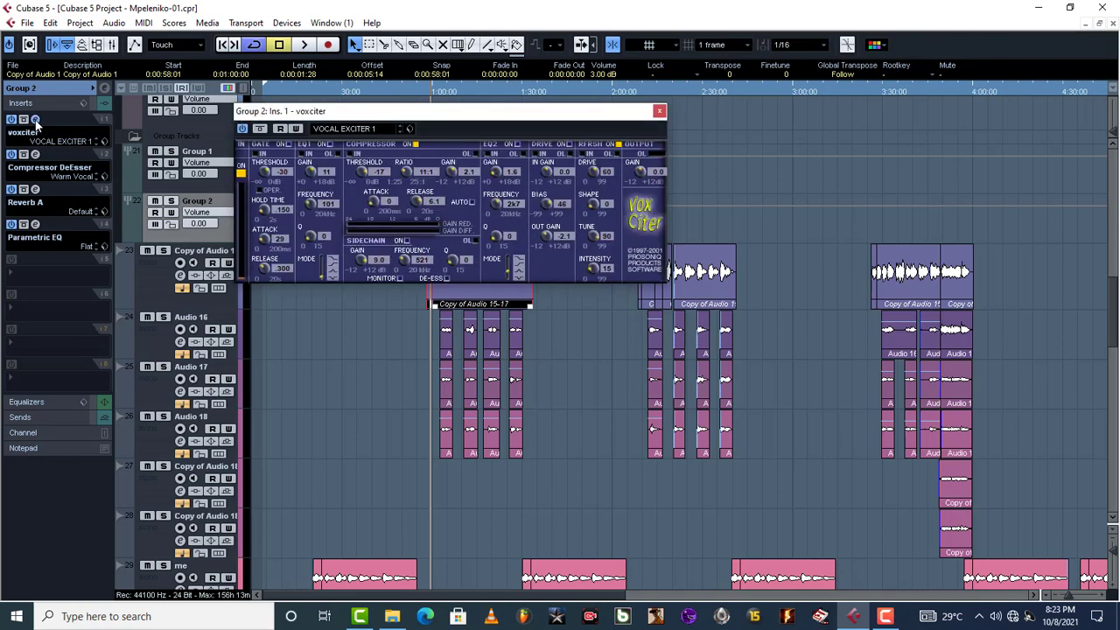
left_click_drag(478, 118, 763, 88)
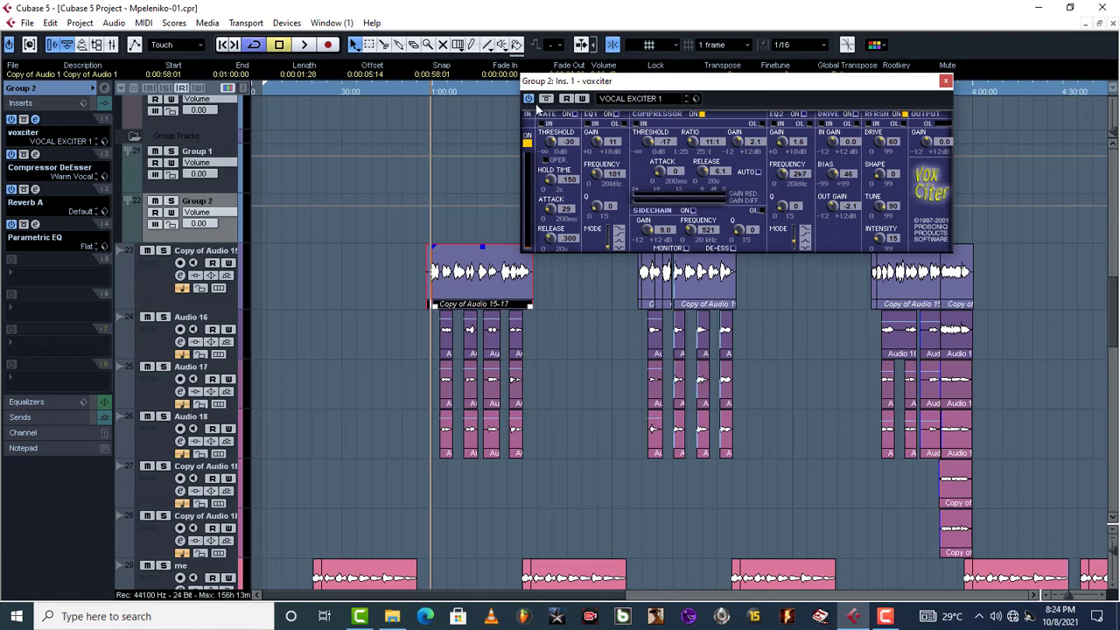
left_click(528, 100)
- Solo the Copy of Audio 15 track and Group 2 during playback to hear the backing vocals alone
key("space")
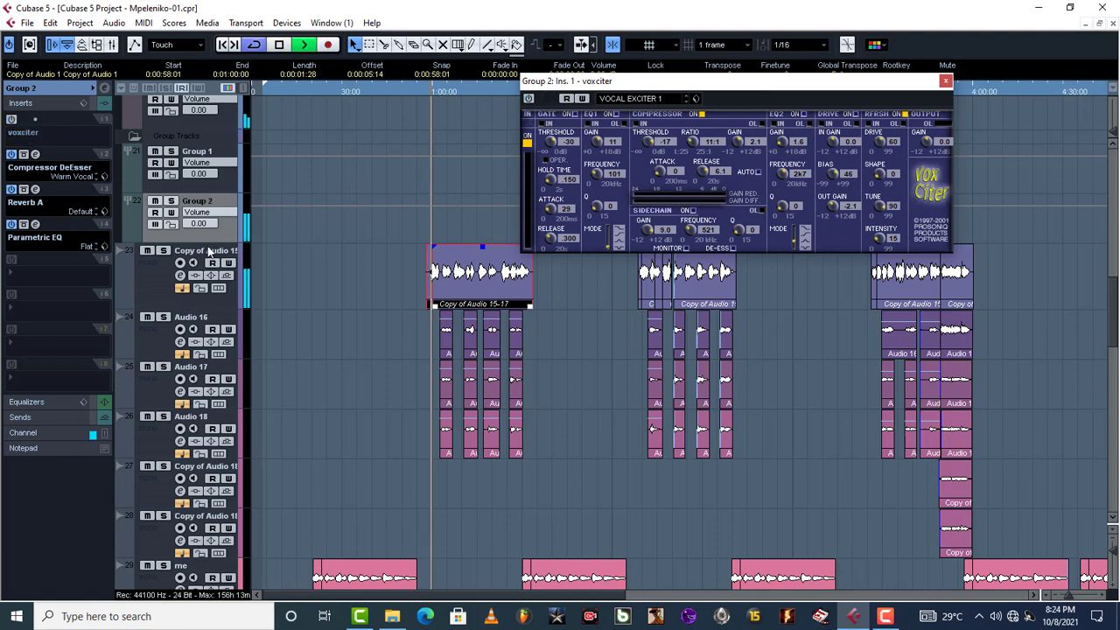
left_click(163, 251)
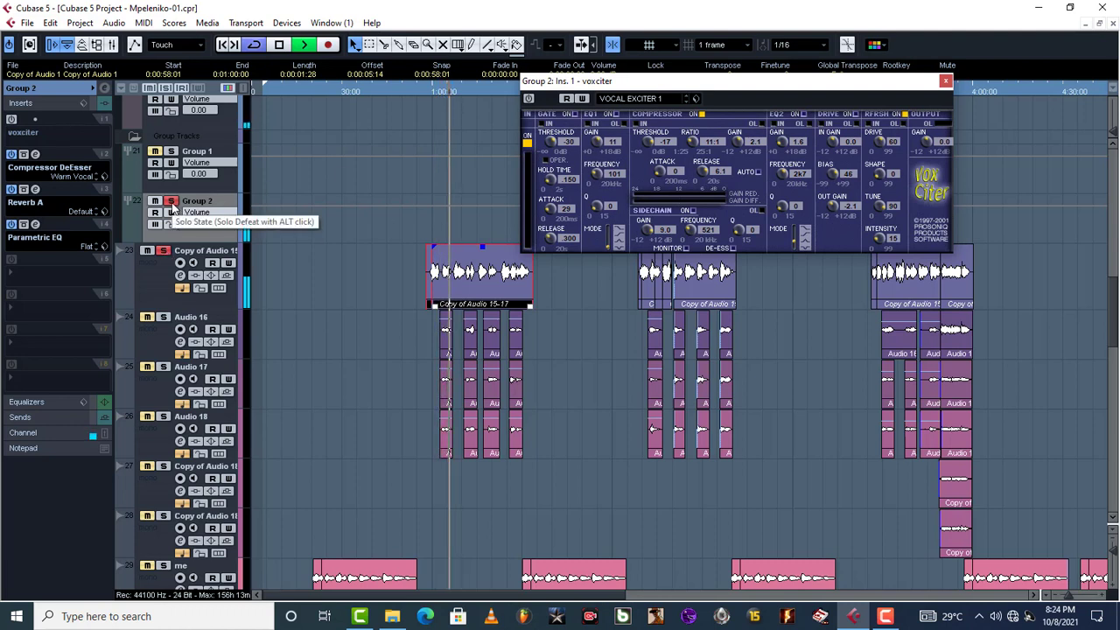
key("space")
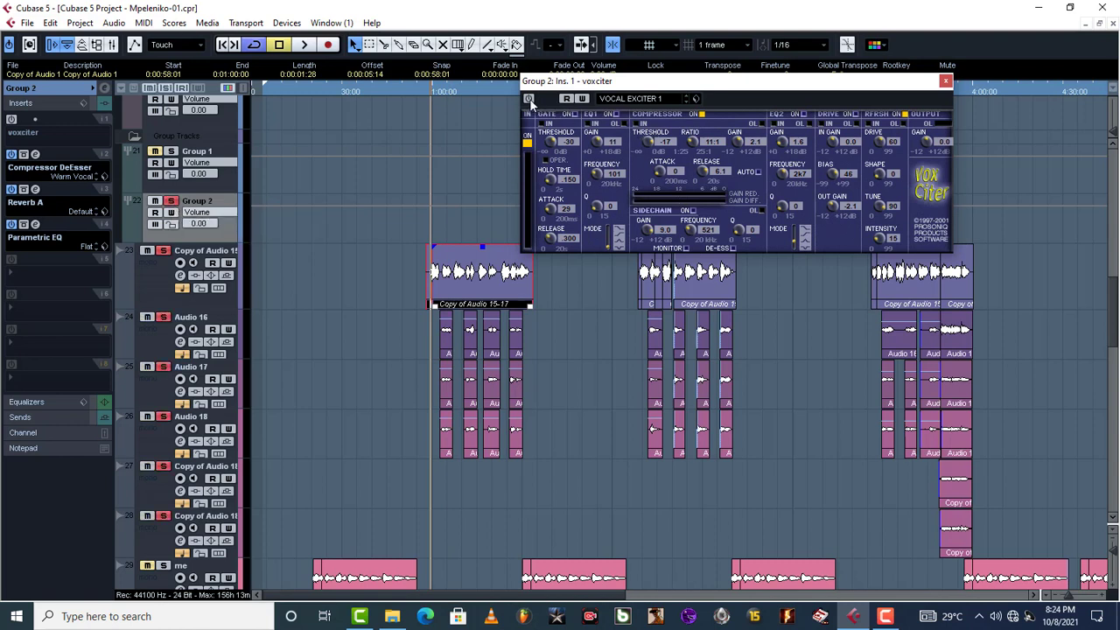
- Reactivate voxciter and audition the soloed backing vocals through it
left_click(529, 99)
key("space")
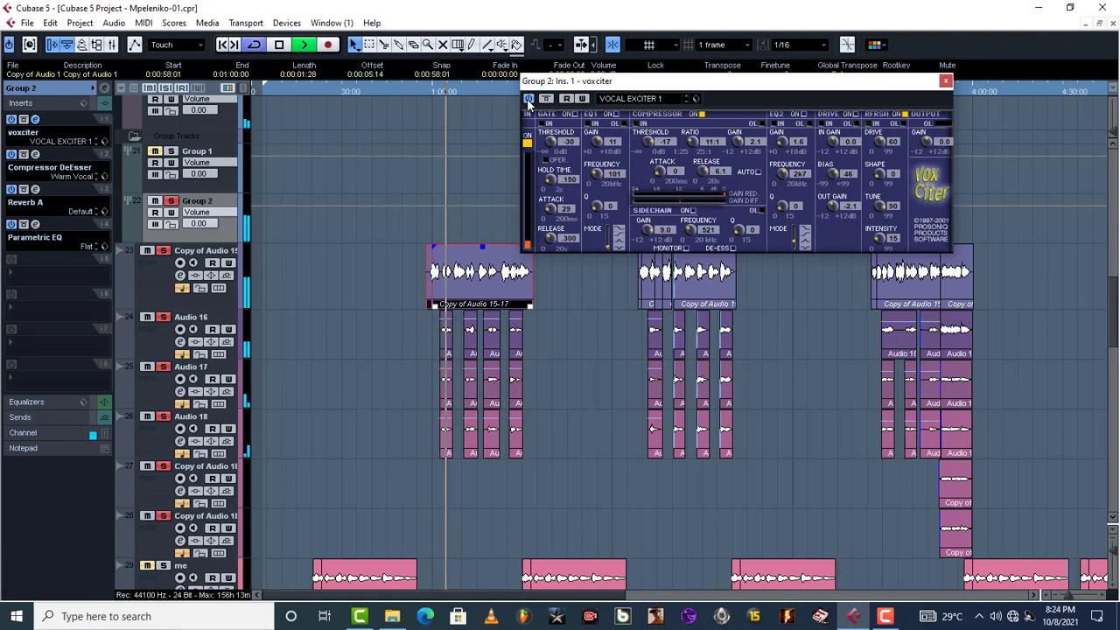
key("space")
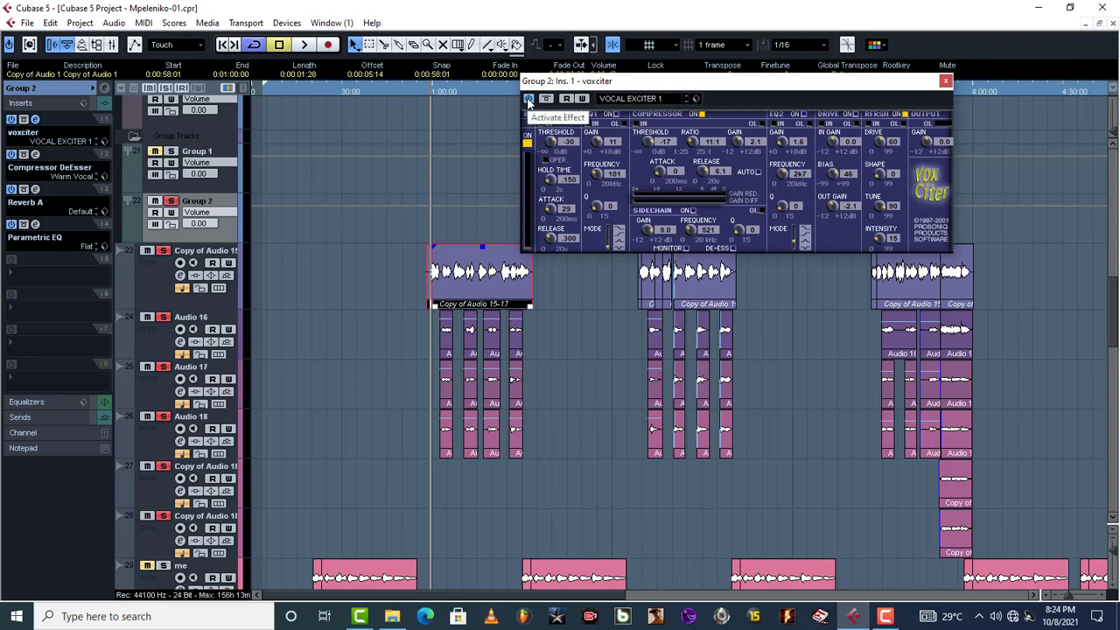
- Deactivate the voxciter, Compressor DeEsser, Reverb A and Parametric EQ inserts on Group 2 and close the voxciter window
left_click(528, 100)
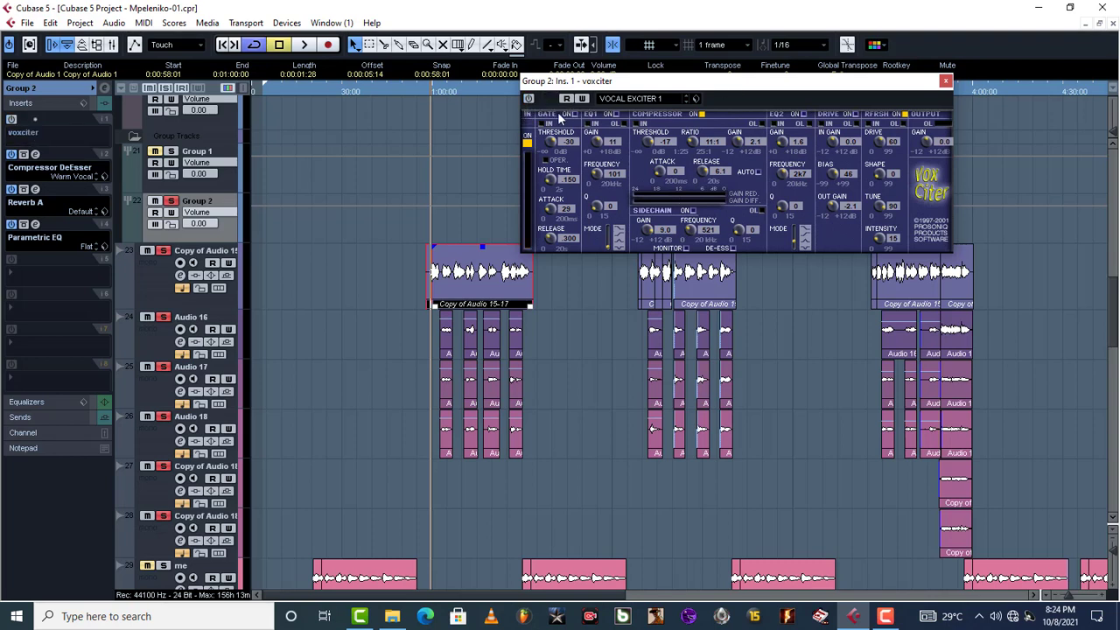
left_click(946, 80)
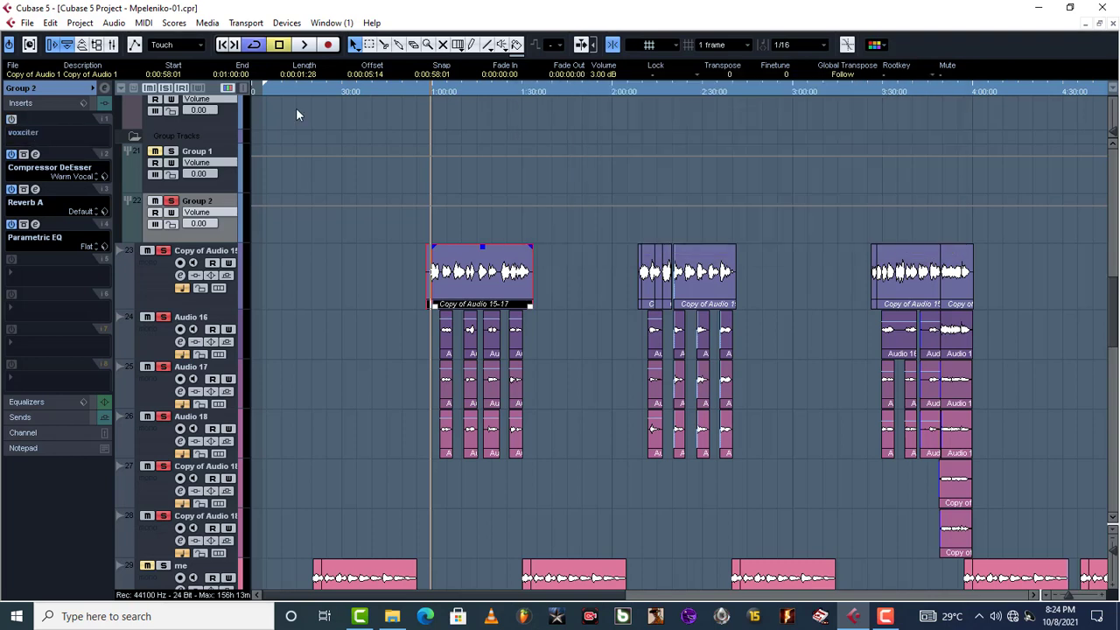
left_click(12, 154)
left_click(11, 189)
left_click(12, 225)
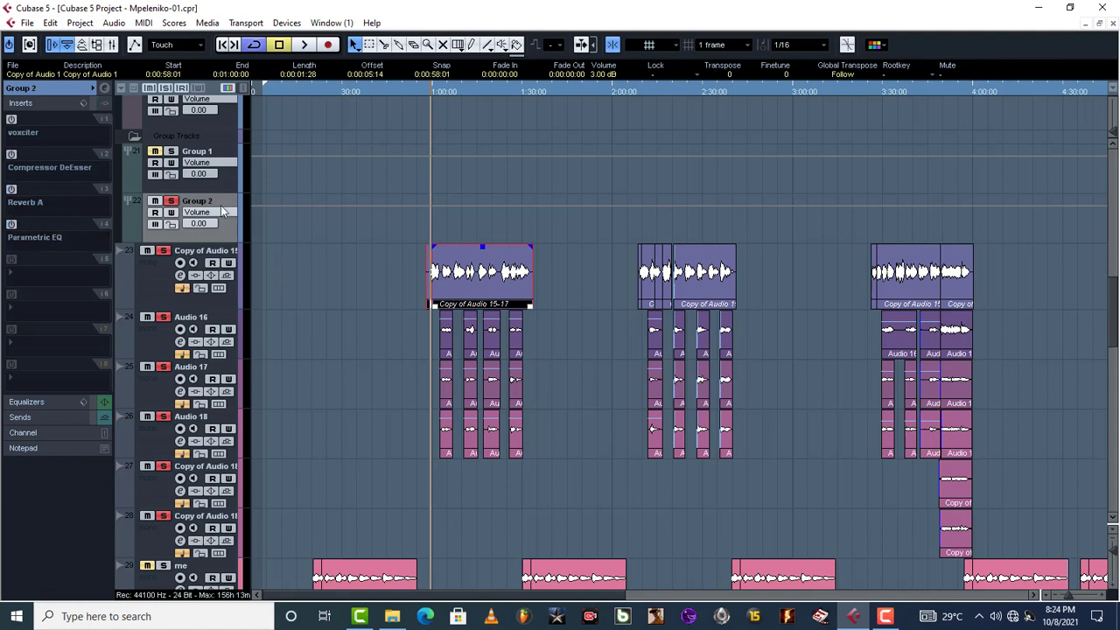
- Open Group 2's channel settings and turn off all four equalizer bands
left_click(105, 89)
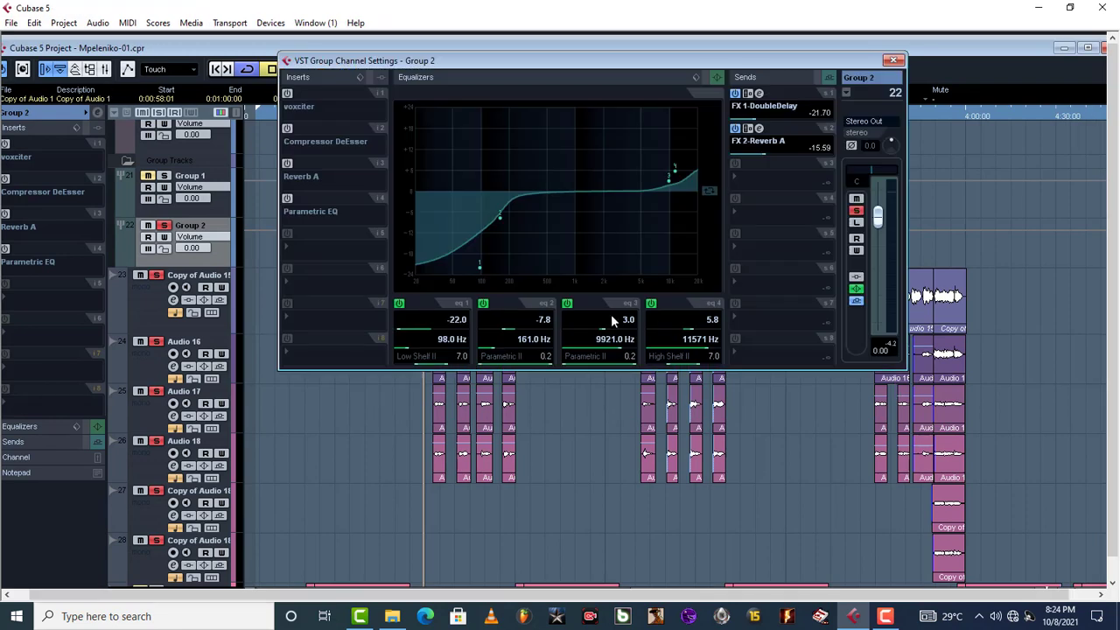
left_click(651, 304)
left_click(567, 303)
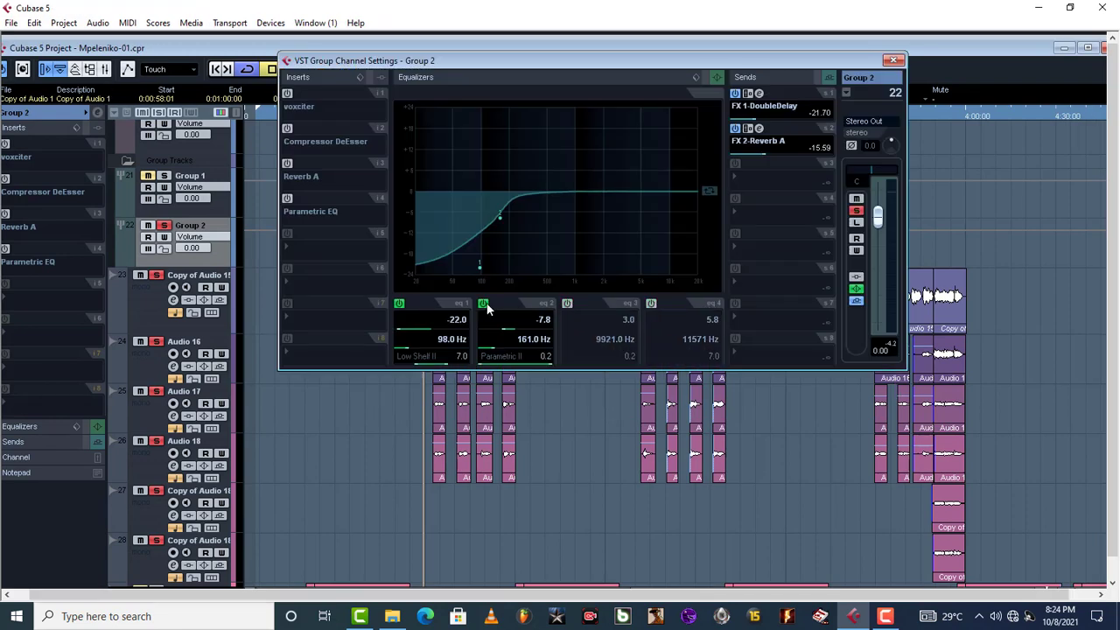
left_click(483, 303)
left_click(399, 304)
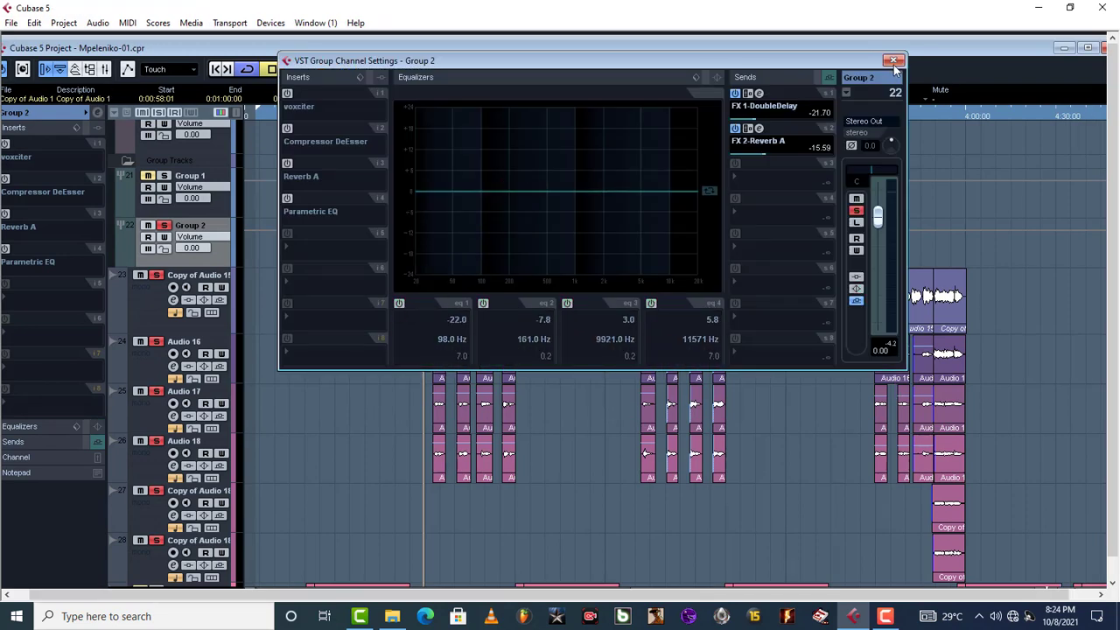
- Deactivate Group 2's FX 1-DoubleDelay and FX 2-Reverb A sends and close the channel settings
left_click(734, 93)
left_click(734, 129)
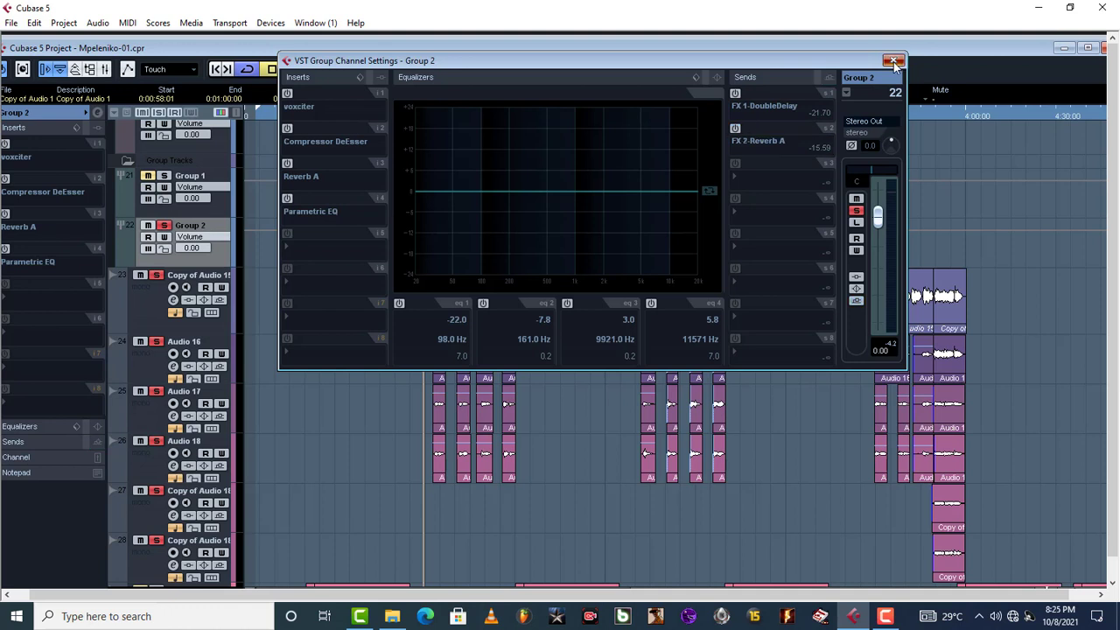
left_click(893, 60)
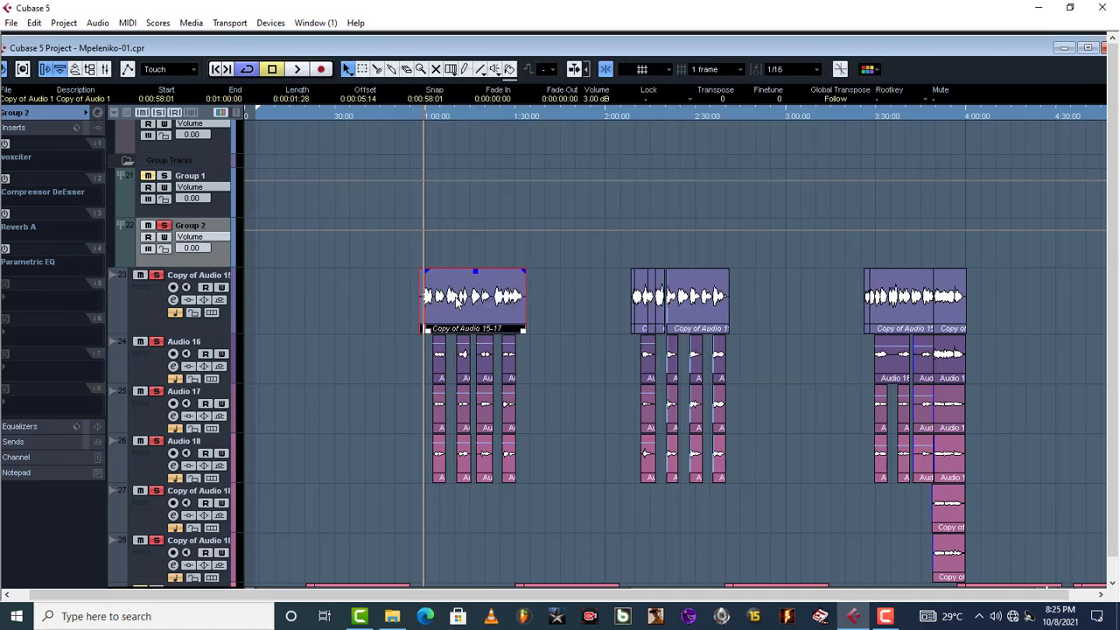
- Audition the soloed backing vocals dry from the start of the first section
key("space")
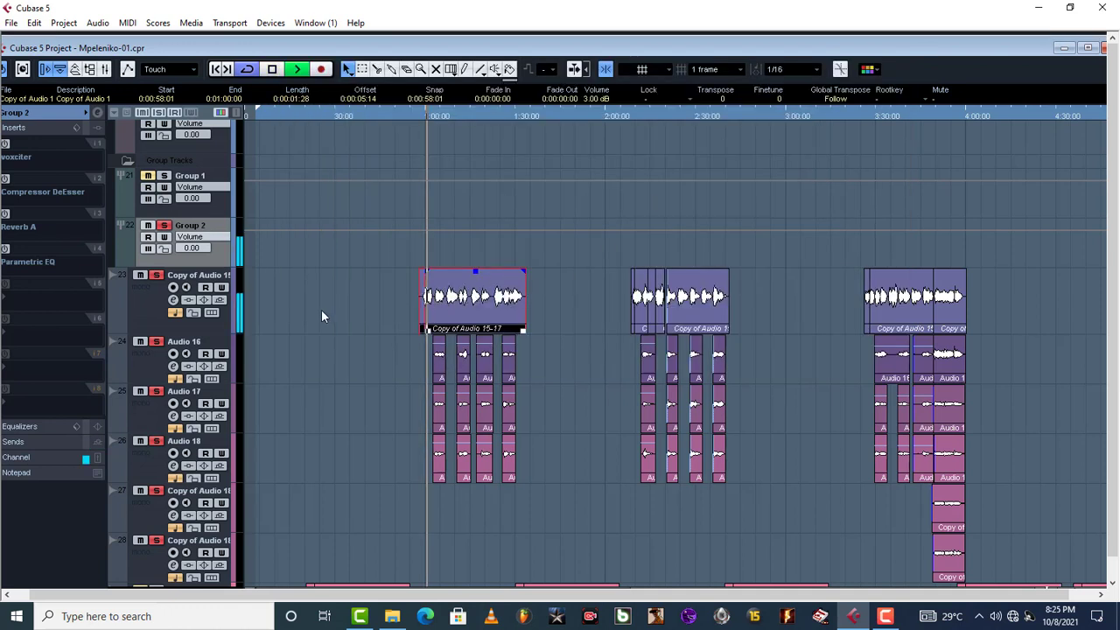
key("space")
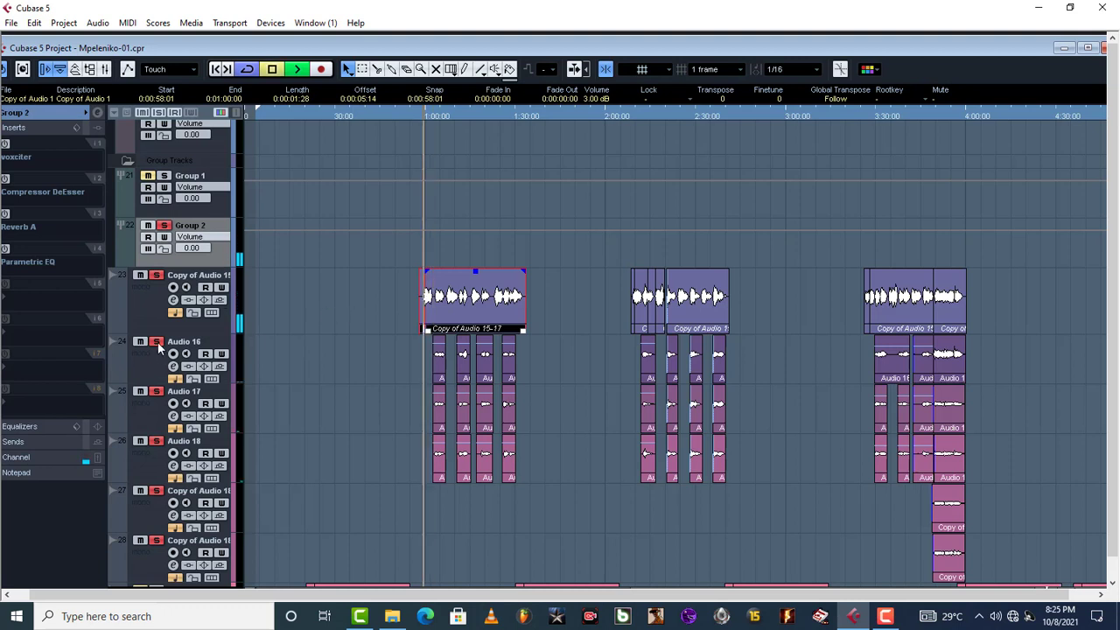
key("space")
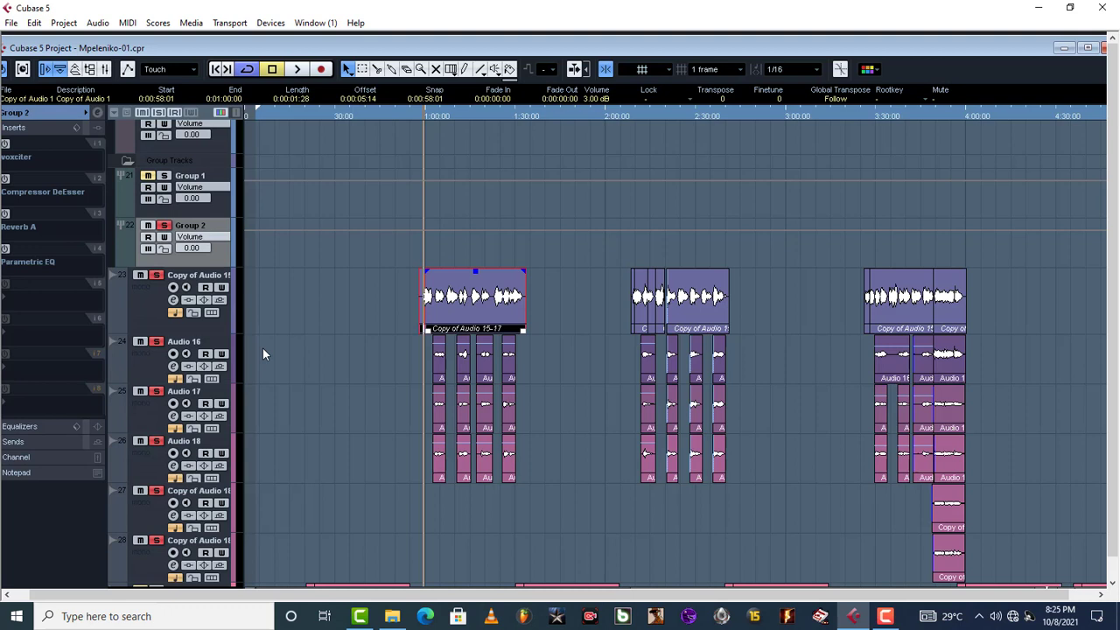
key("space")
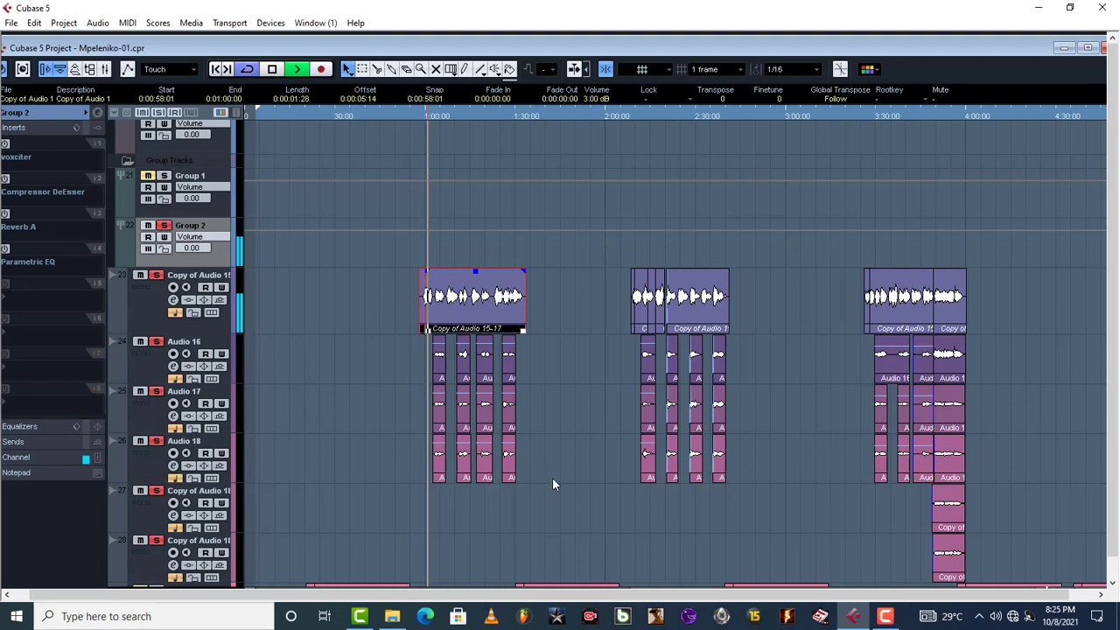
- Mute the first section's clips on Audio 16, Audio 17 and Audio 18, and play back the remaining backing vocal
mouse_move(552, 484)
left_mouse_down()
mouse_move(390, 365)
mouse_move(551, 503)
left_mouse_up()
key("space")
key("space")
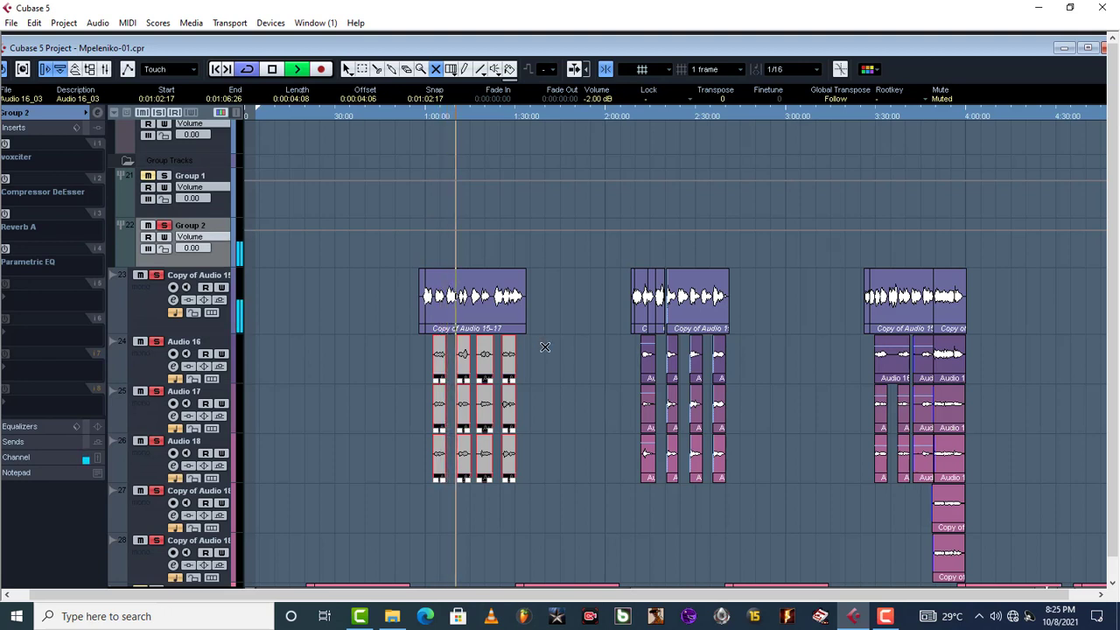
key("space")
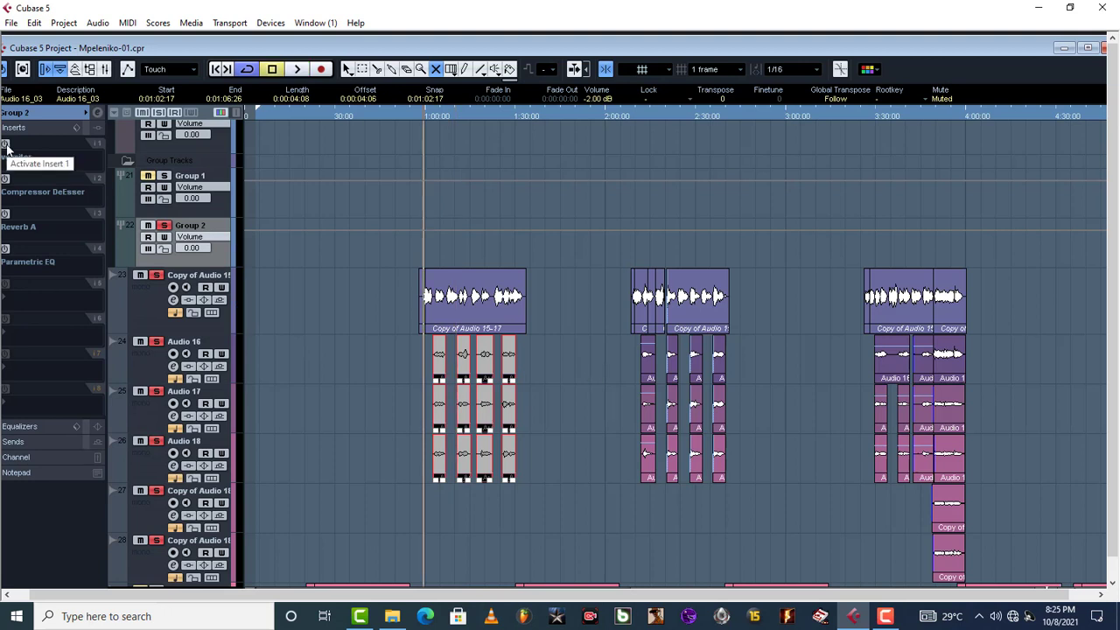
- Activate the voxciter insert on Group 2 during playback, open its editor and return to the Object Selection tool
key("space")
left_click(5, 145)
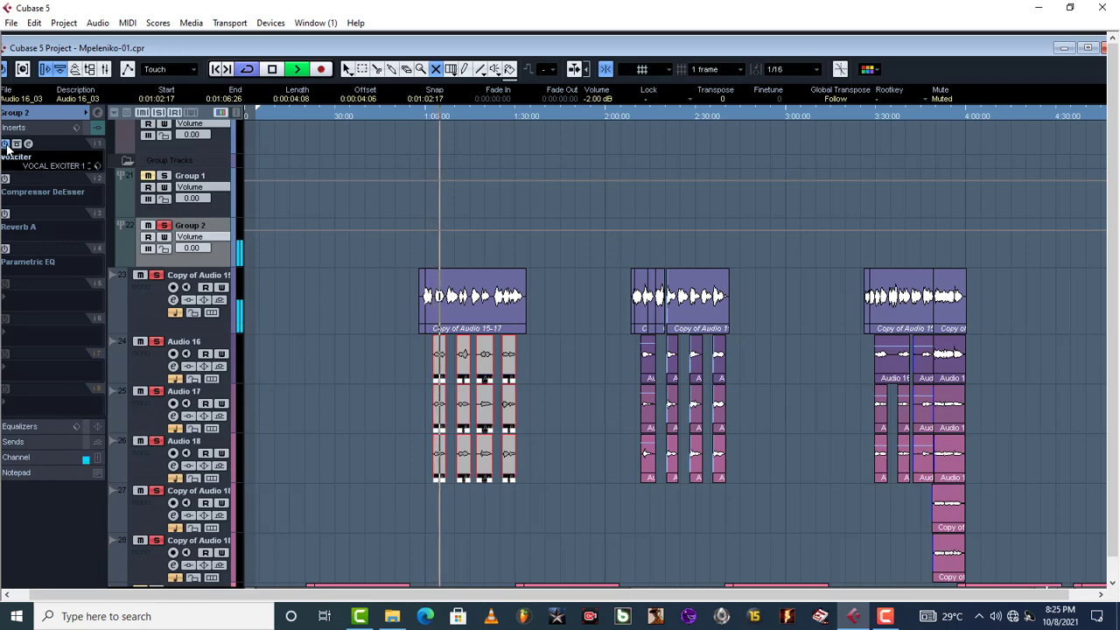
left_click(28, 144)
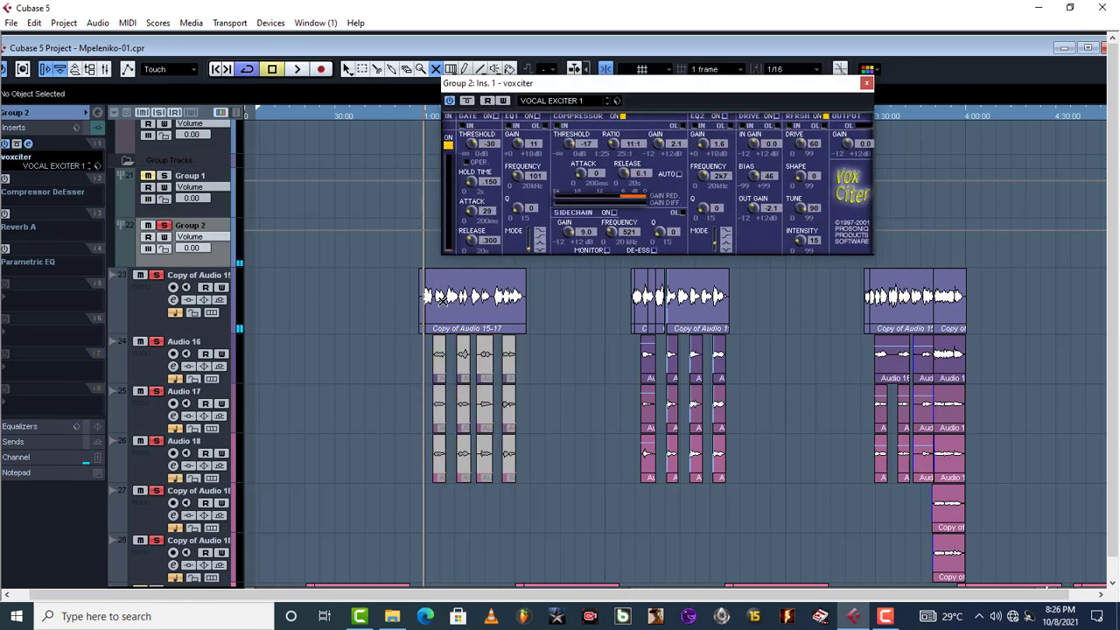
left_click(349, 70)
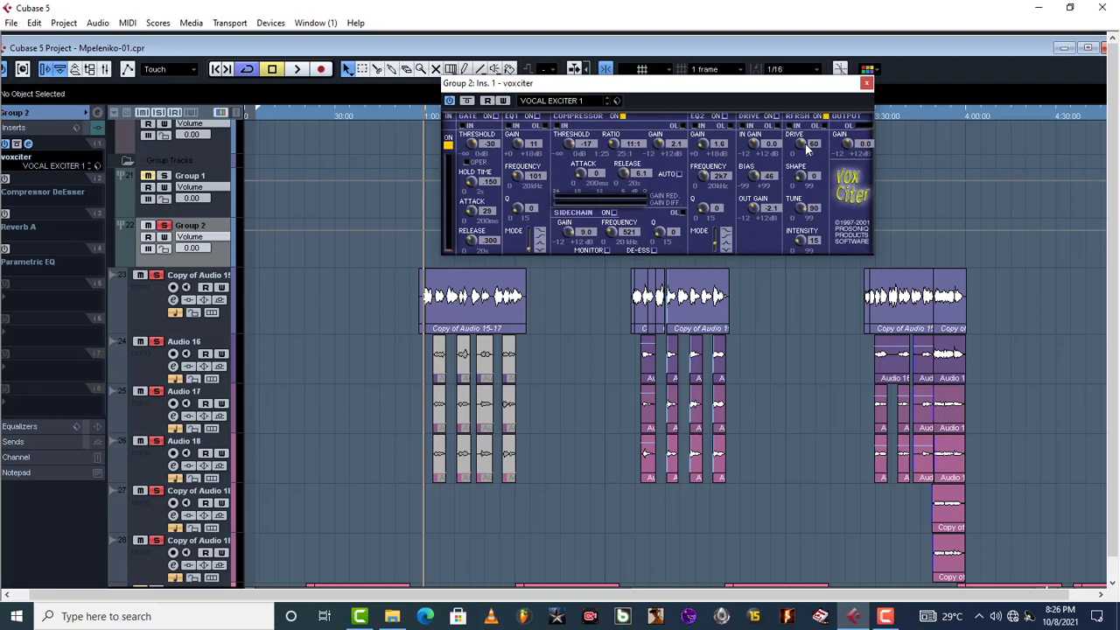
- Examine voxciter's refresh Drive and gate settings, including the gate's on switch and Threshold
mouse_move(806, 150)
left_mouse_down()
mouse_move(826, 147)
mouse_move(814, 150)
left_mouse_up()
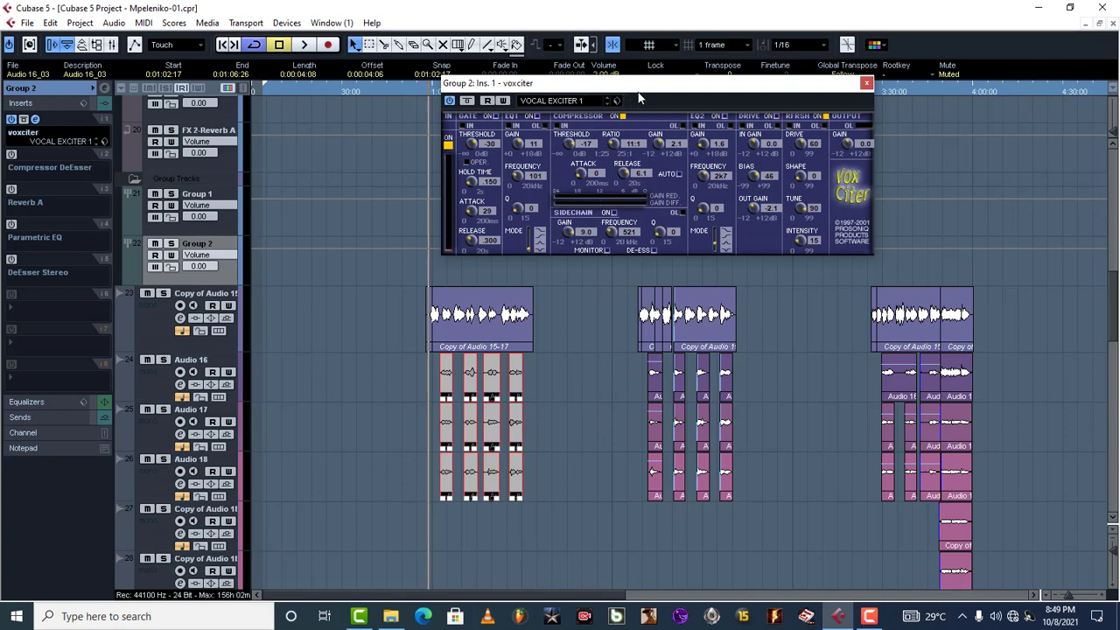
left_click_drag(656, 83, 617, 106)
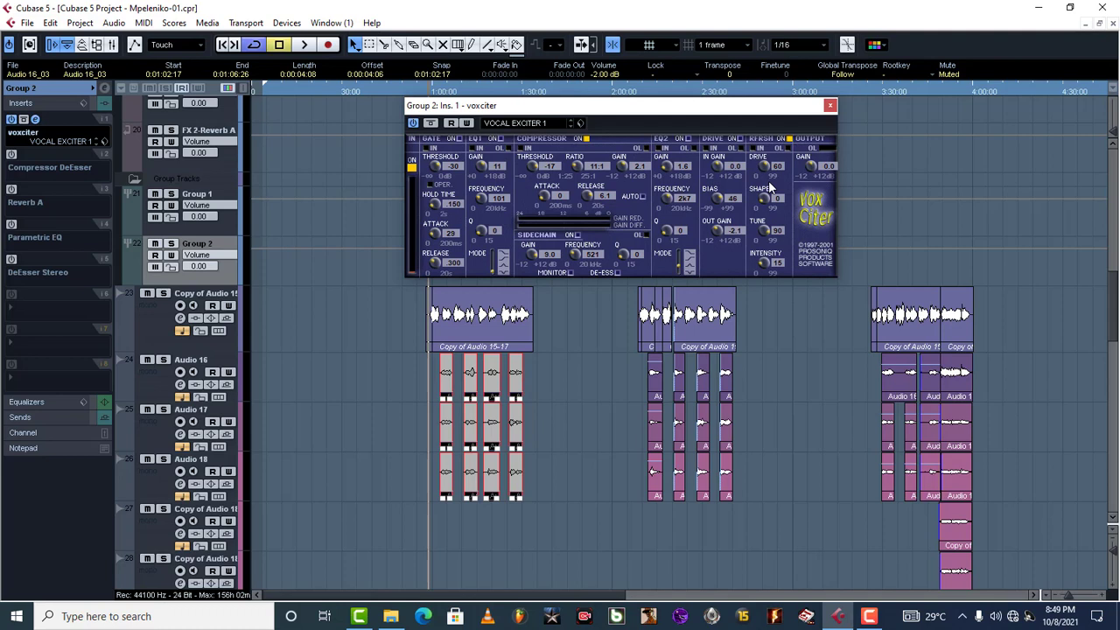
left_click(459, 139)
left_click(460, 139)
left_click(453, 167)
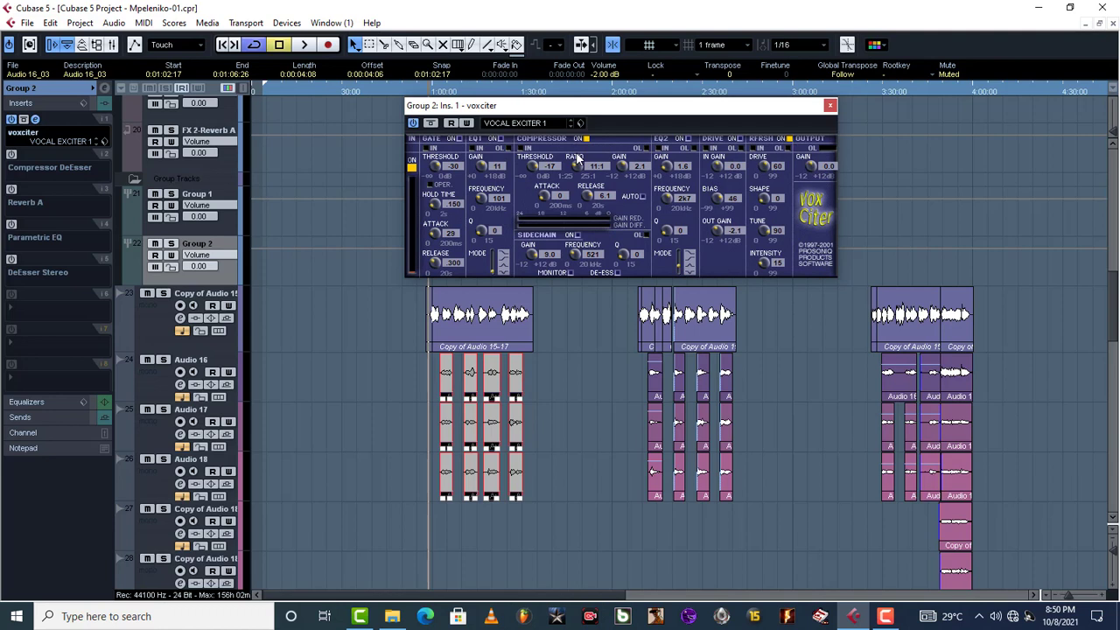
- Examine voxciter's compressor Threshold, Ratio, Gain, Attack and Release, and its sidechain Gain
left_click(544, 167)
left_click(596, 167)
left_click(638, 166)
left_click(639, 167)
type("2.4")
key("Return")
left_click(545, 197)
left_click(598, 197)
left_click(547, 254)
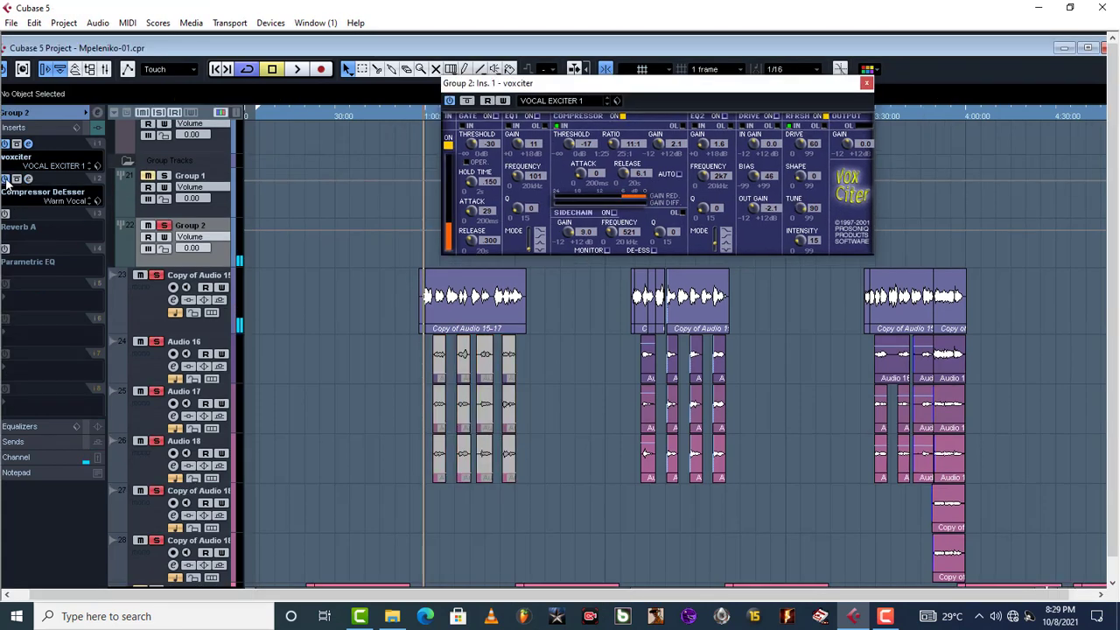
- Open the Compressor DeEsser editor on Group 2 and view its preset list, keeping the Warm Vocal preset
left_click(29, 181)
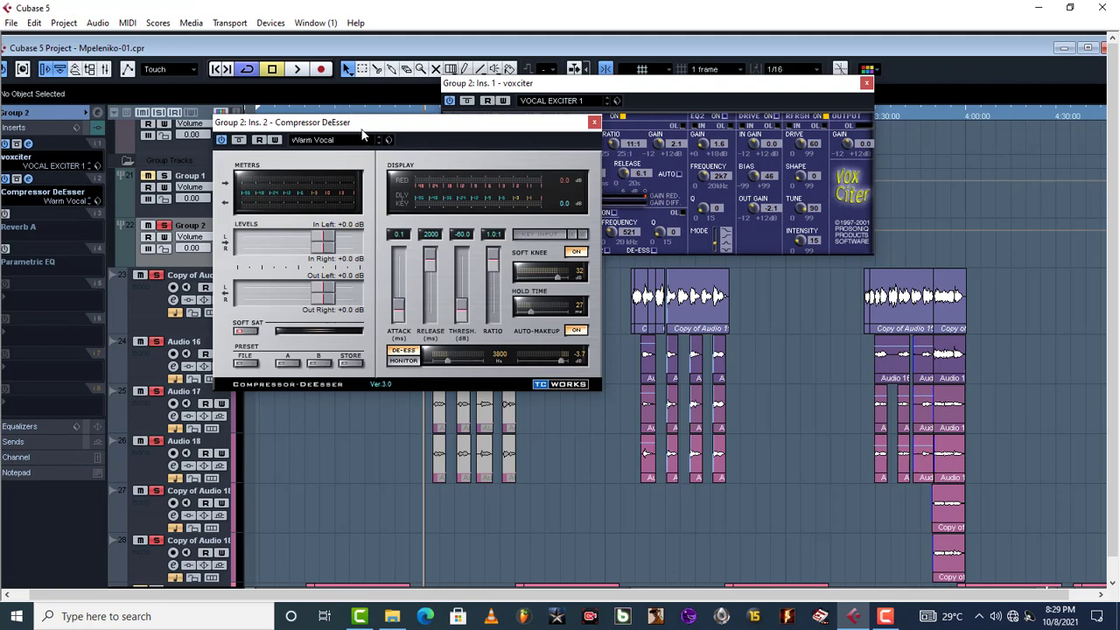
left_click_drag(365, 135, 407, 196)
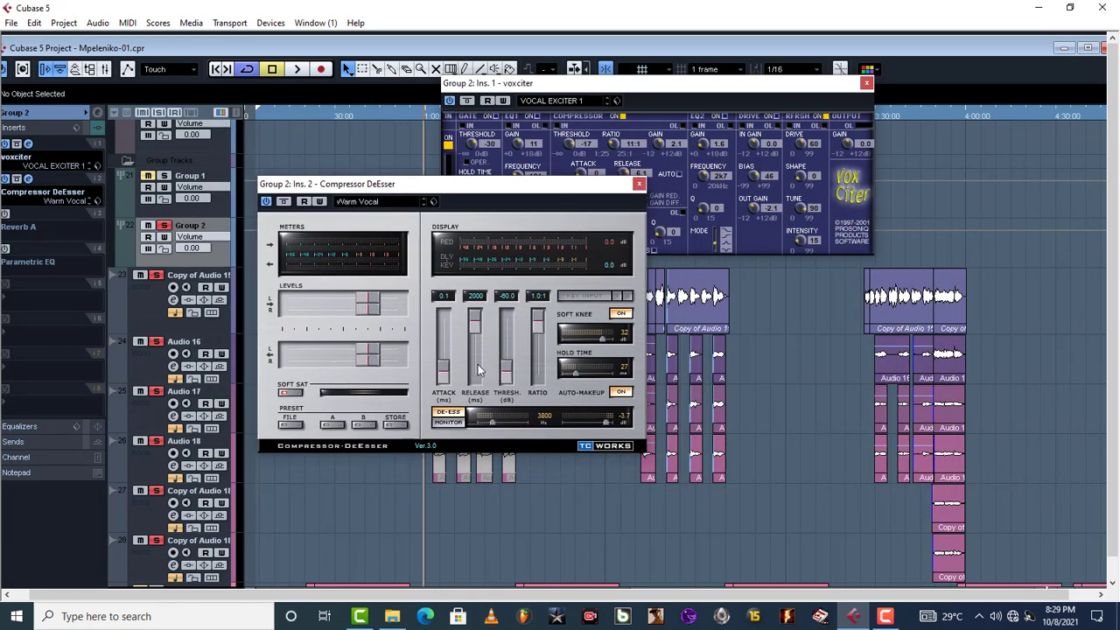
left_click(351, 203)
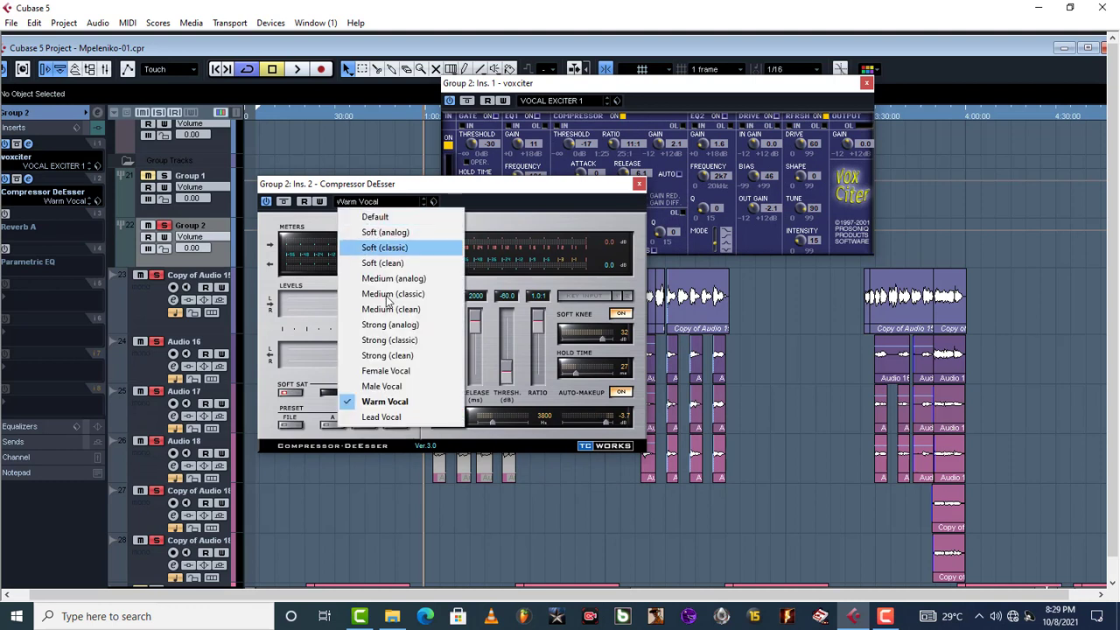
left_click(516, 186)
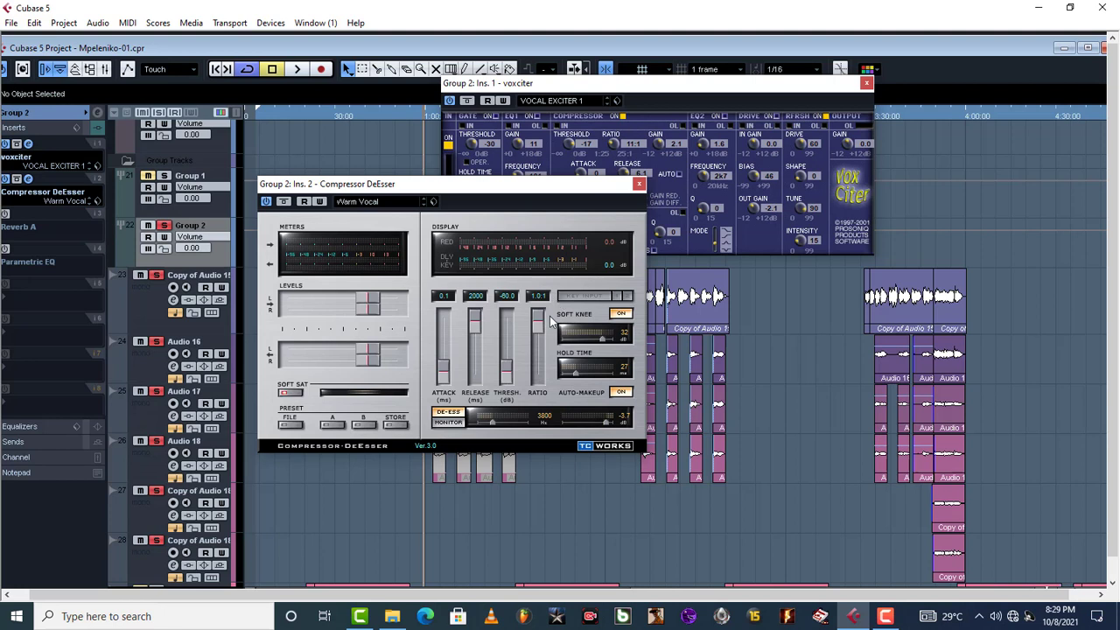
- Try the Compressor DeEsser's Ratio at 64.0:1 and return it to 1.0:1
left_click_drag(539, 323, 541, 394)
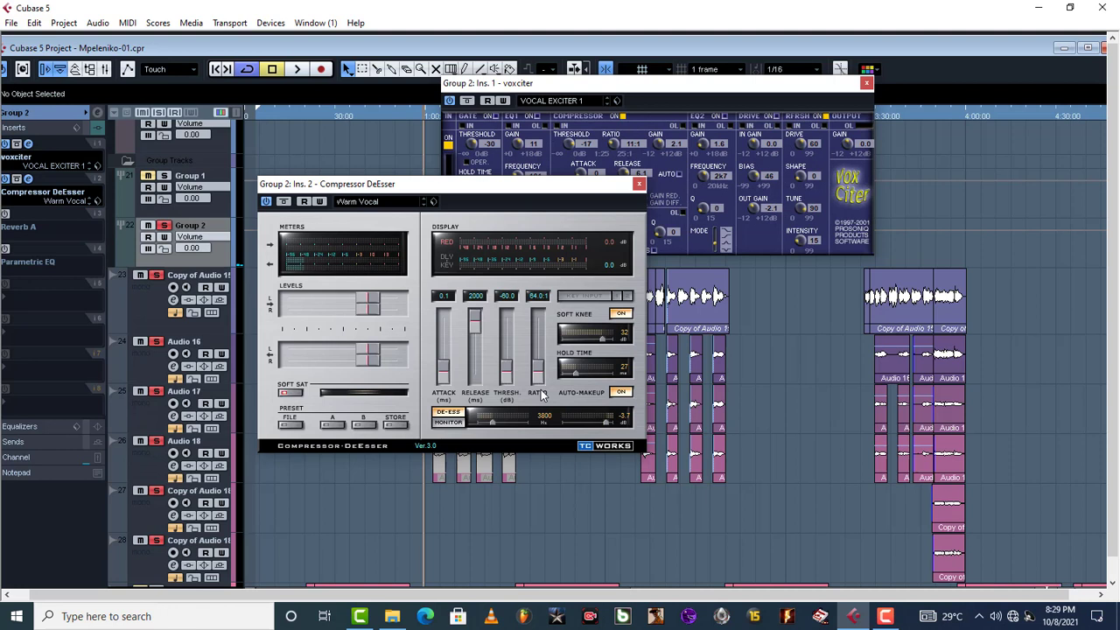
left_click_drag(540, 394, 542, 315)
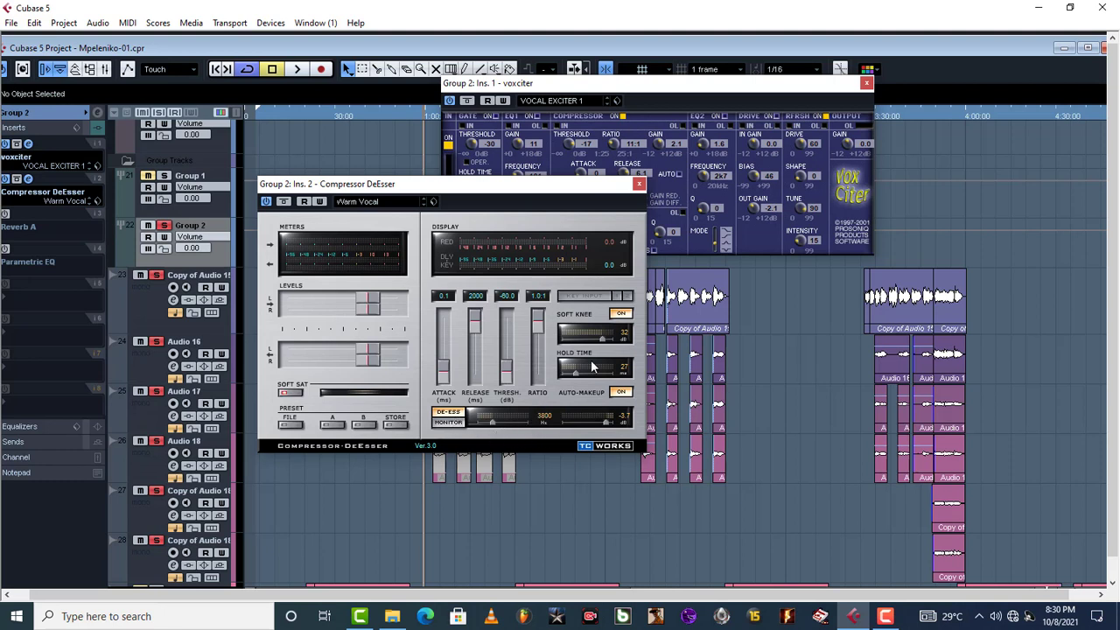
- Compare playback of the backing vocal with Compressor DeEsser active, bypassed and active again
left_click_drag(485, 191, 791, 175)
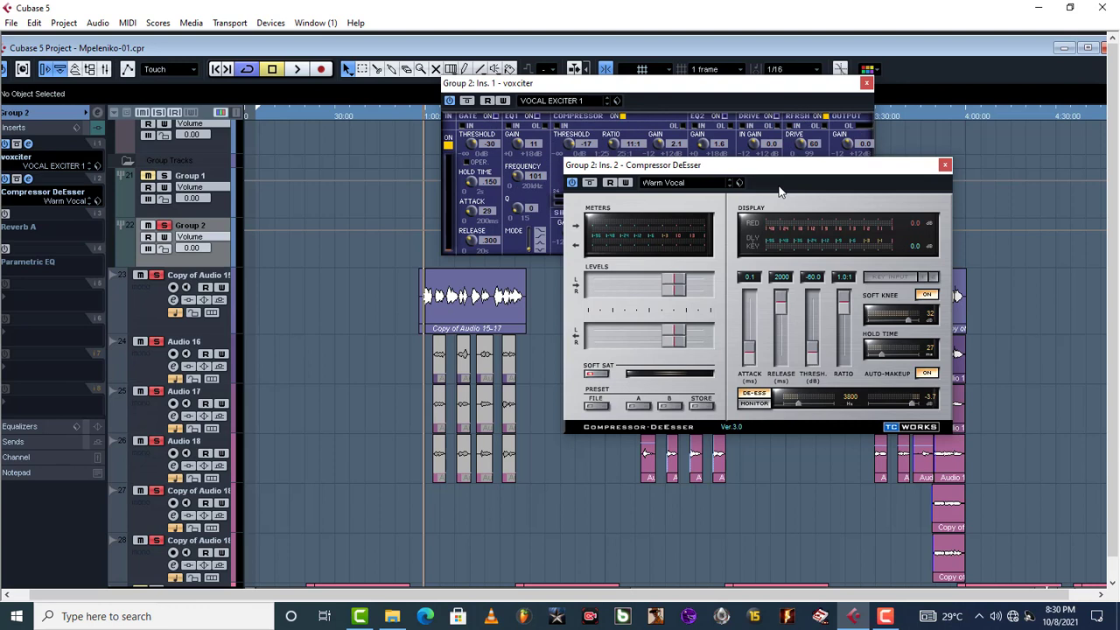
key("space")
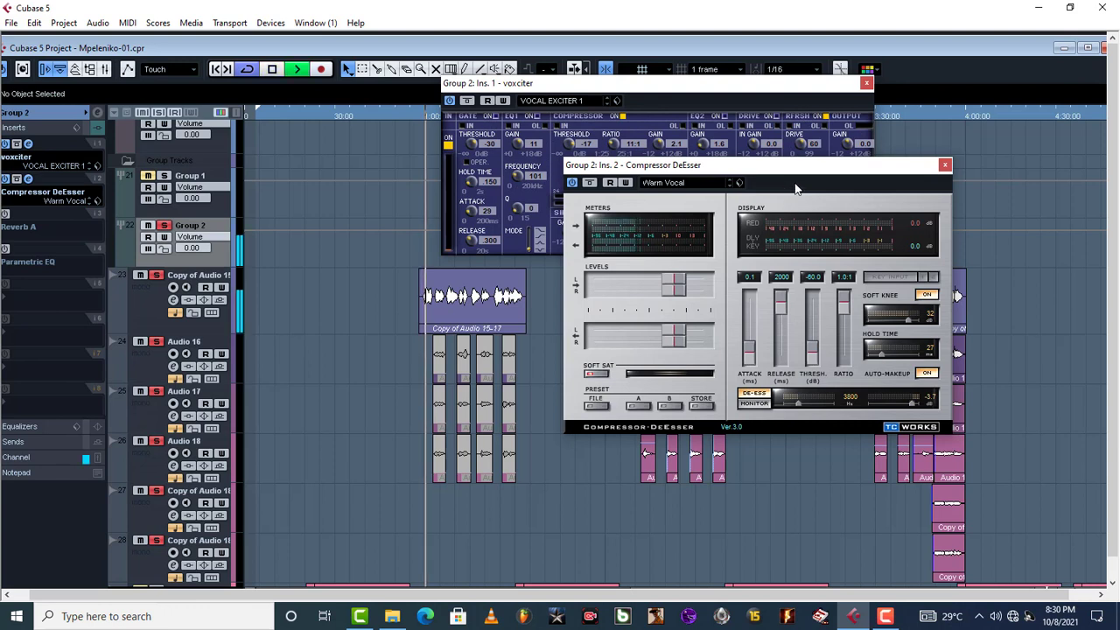
key("space")
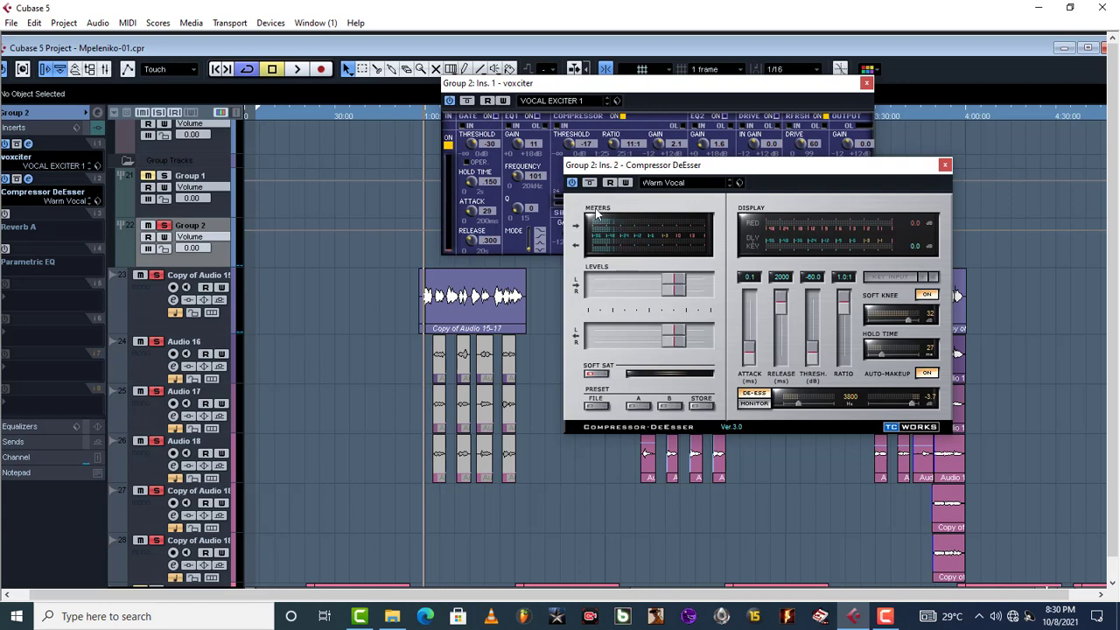
left_click(590, 183)
key("space")
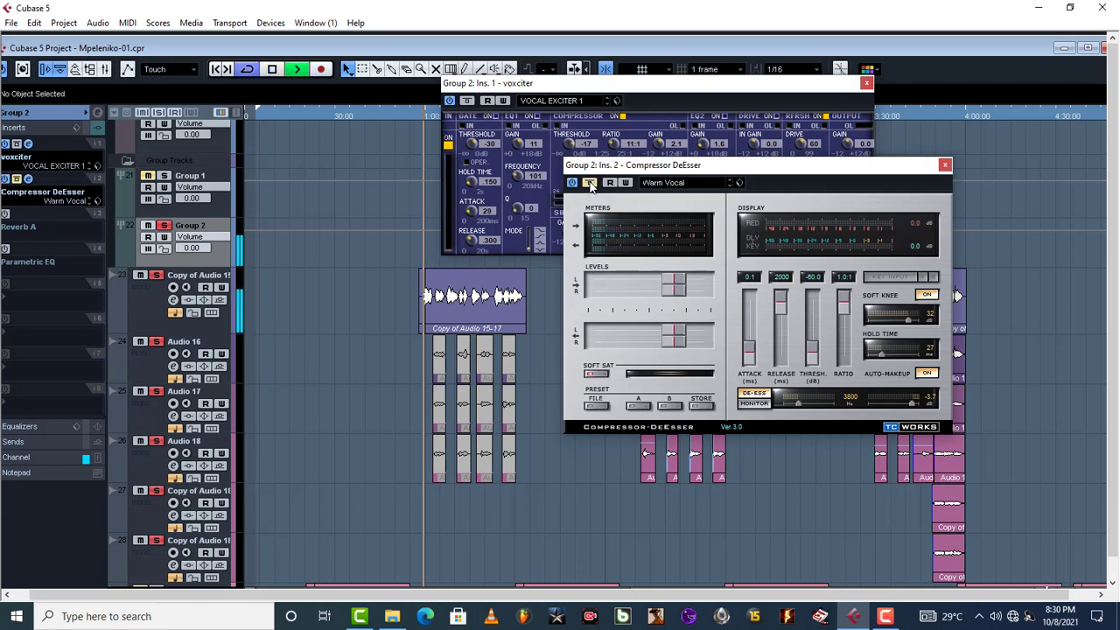
key("space")
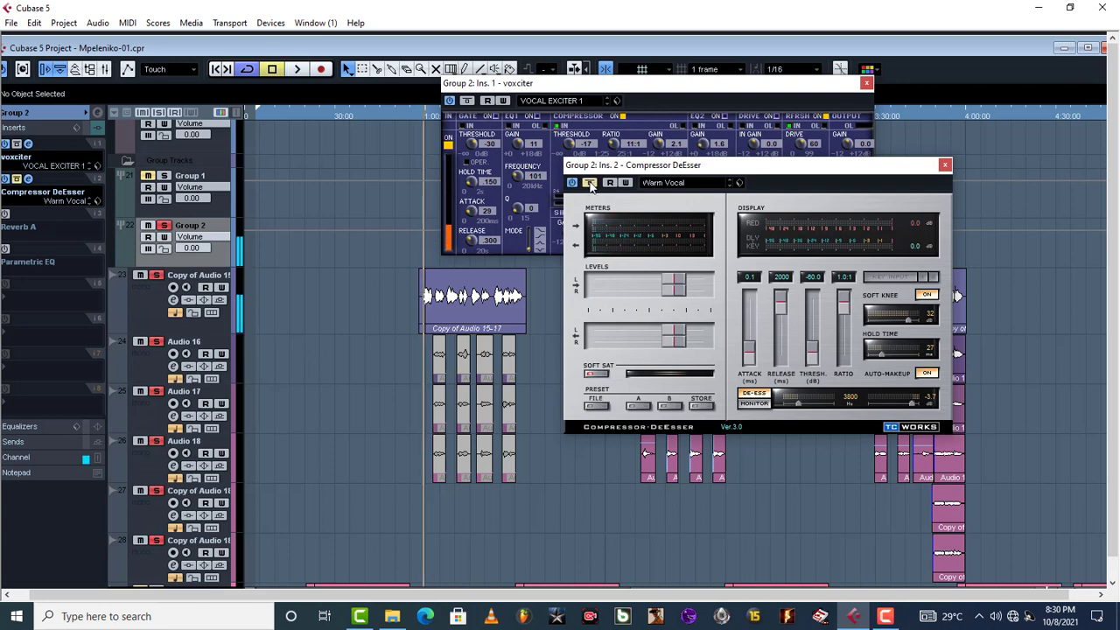
left_click(589, 183)
key("space")
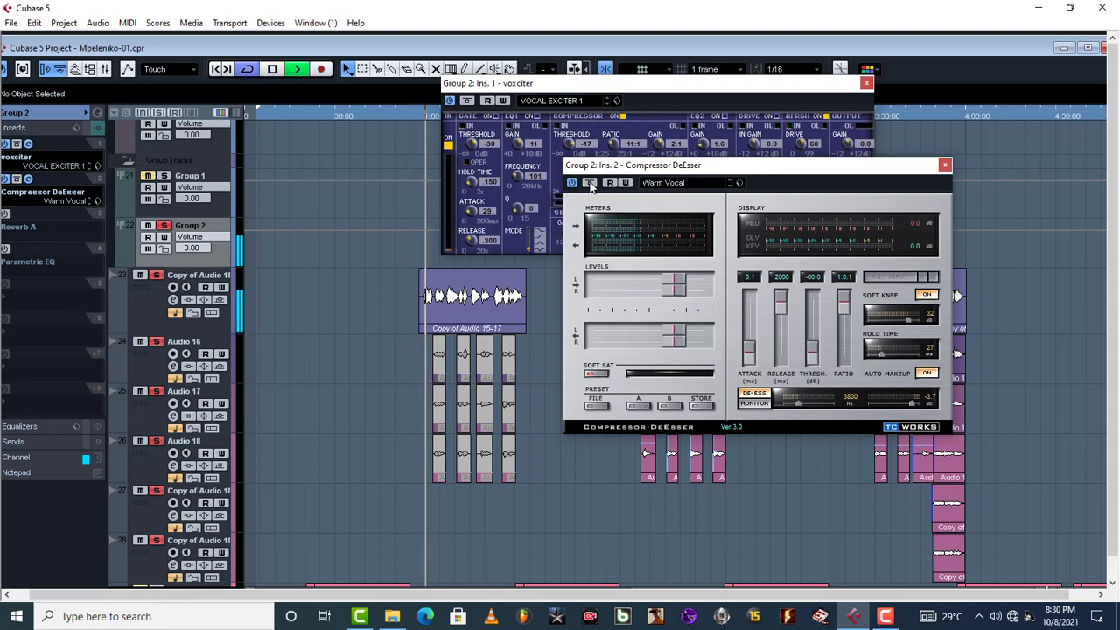
key("space")
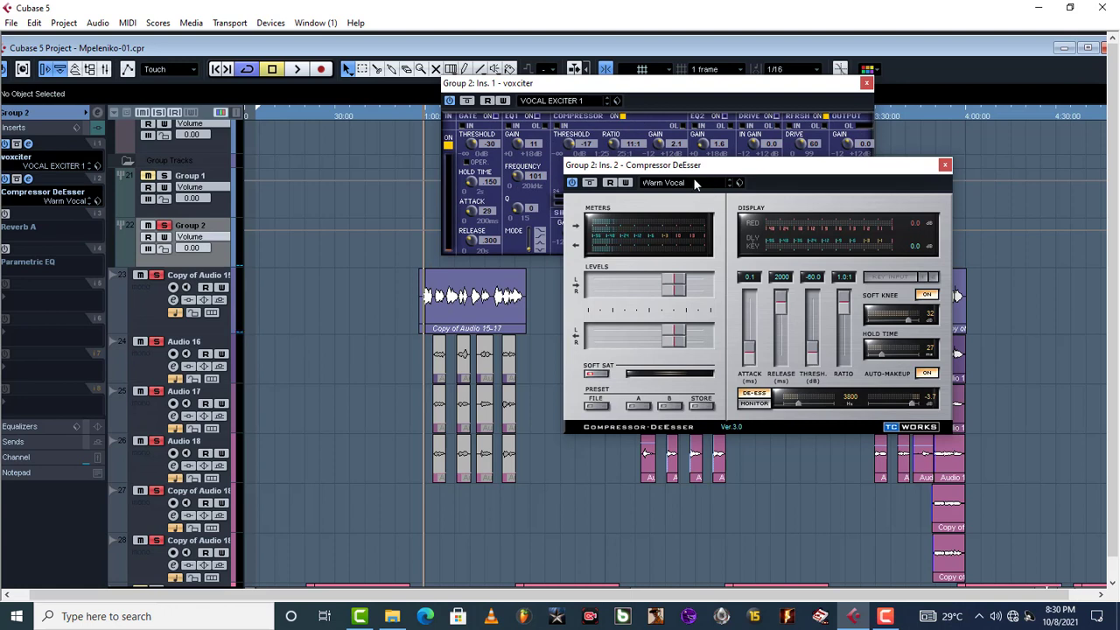
- Activate the Reverb A insert on Group 2, open its editor and play back the backing vocal with it
left_click(6, 214)
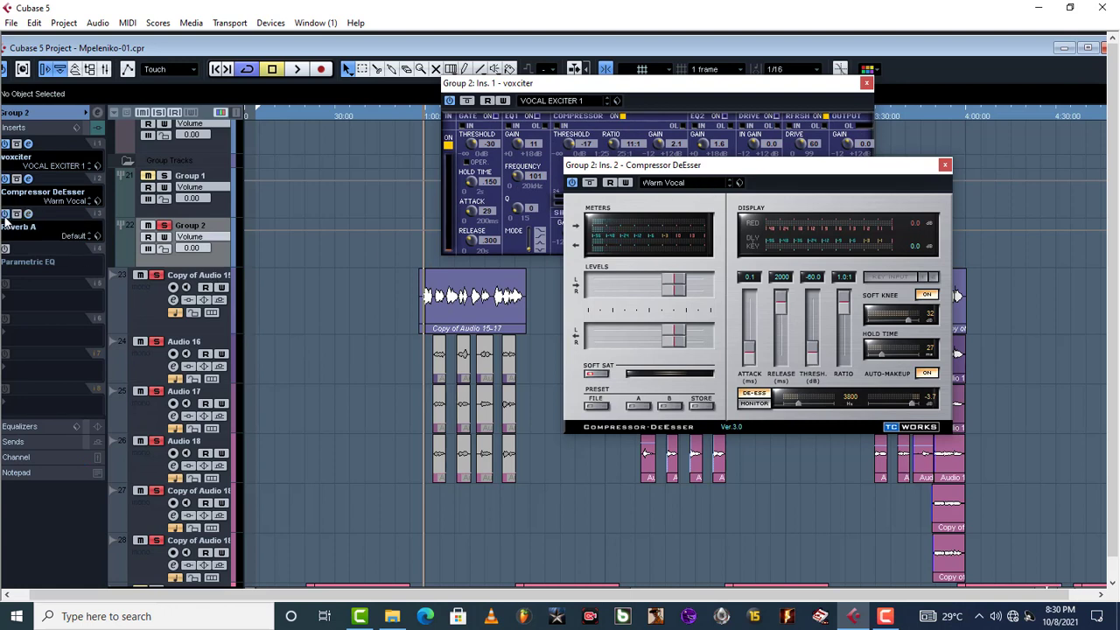
left_click(27, 215)
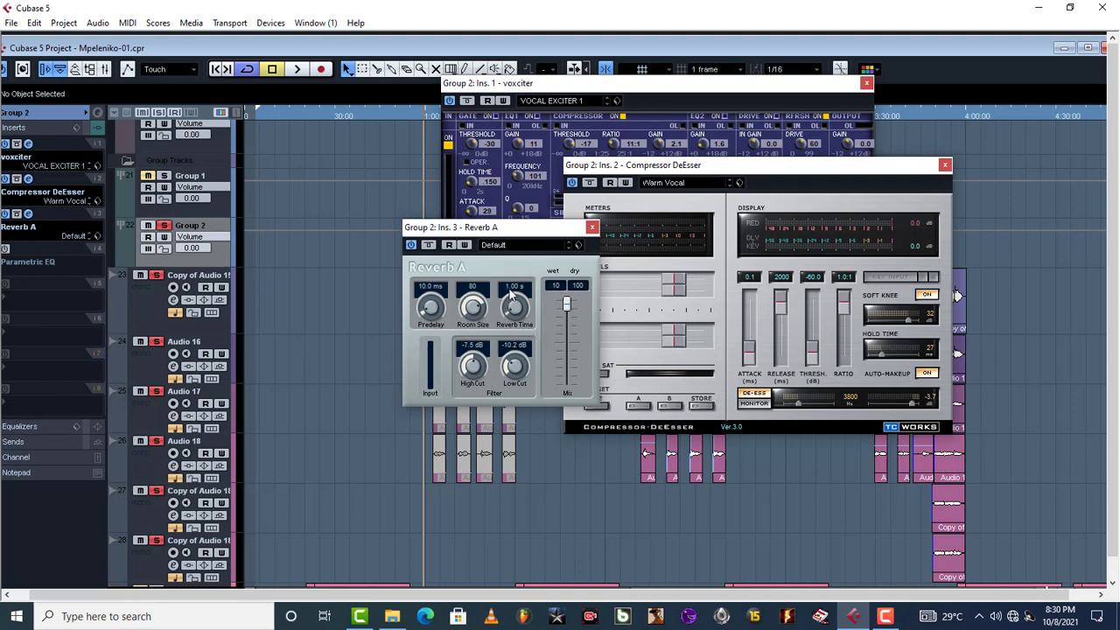
left_click_drag(512, 233, 552, 216)
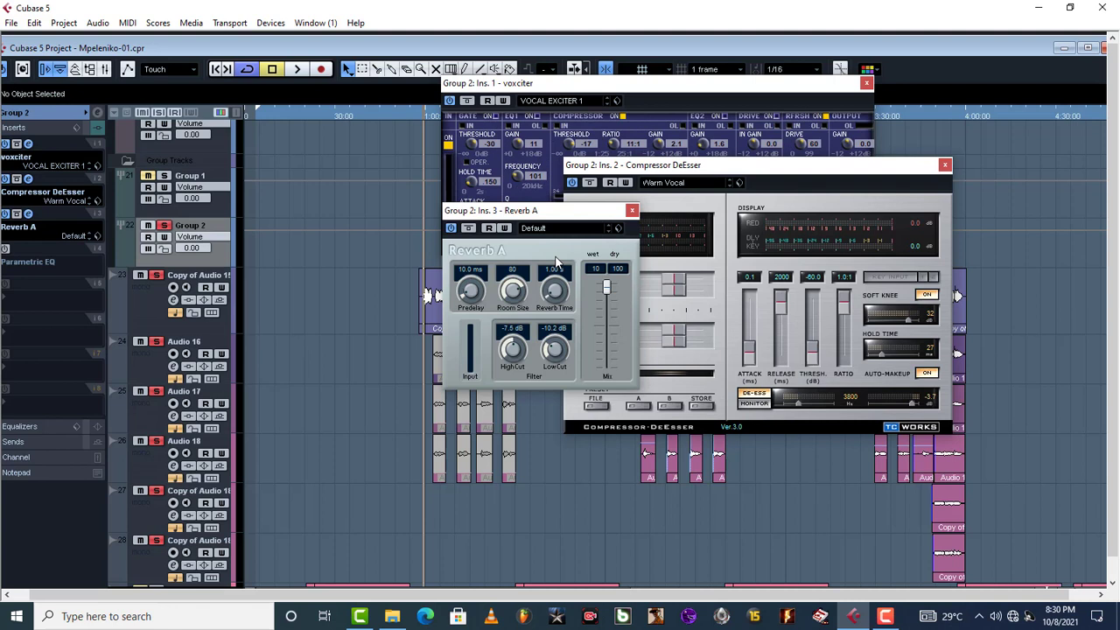
key("space")
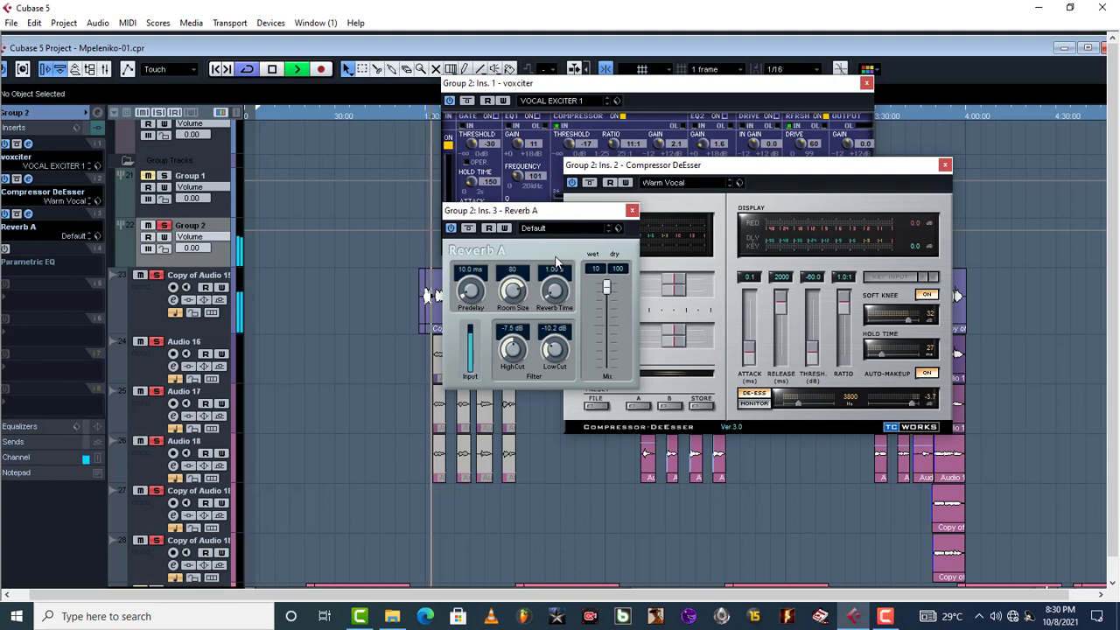
key("space")
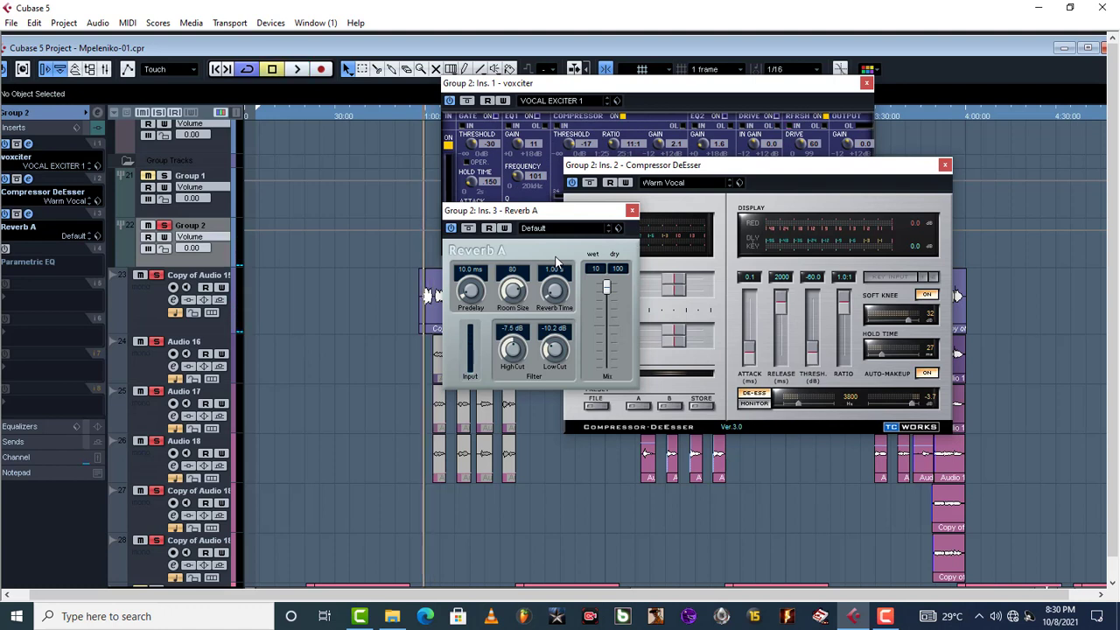
- Activate the Parametric EQ insert on Group 2, open its editor and arrange it beside the other plugin windows
left_click(6, 250)
left_click(28, 249)
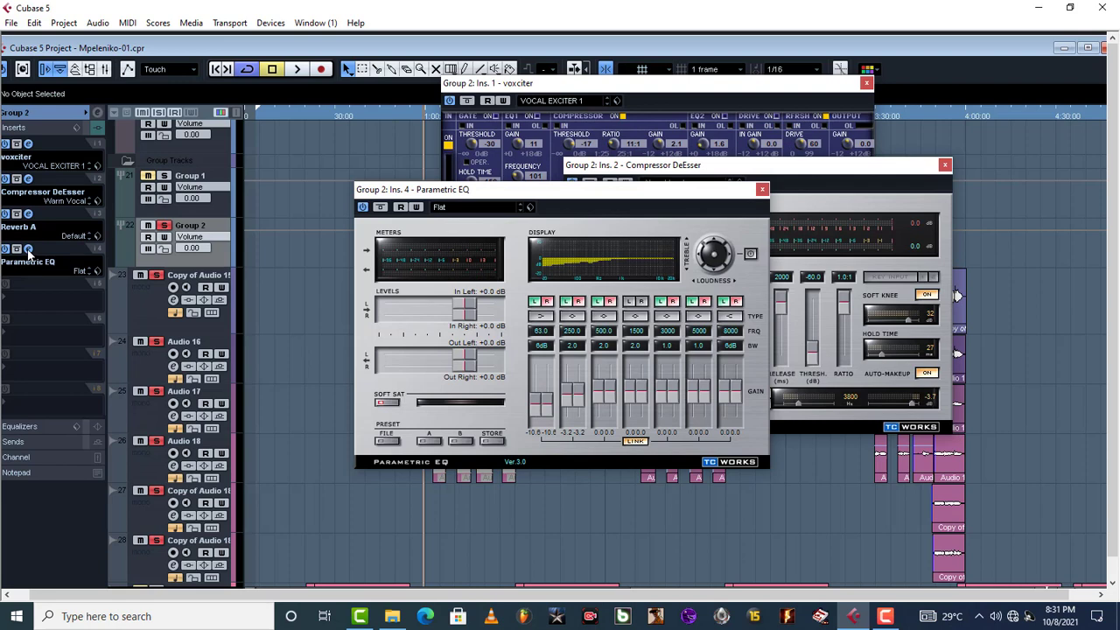
left_click_drag(730, 196, 472, 165)
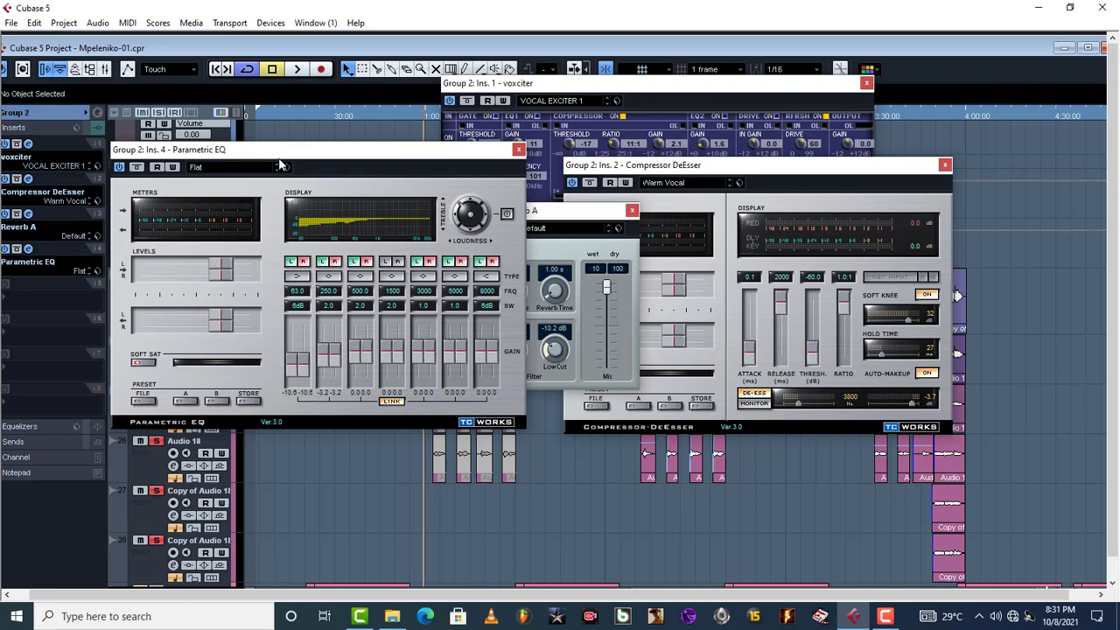
left_click_drag(280, 158, 386, 157)
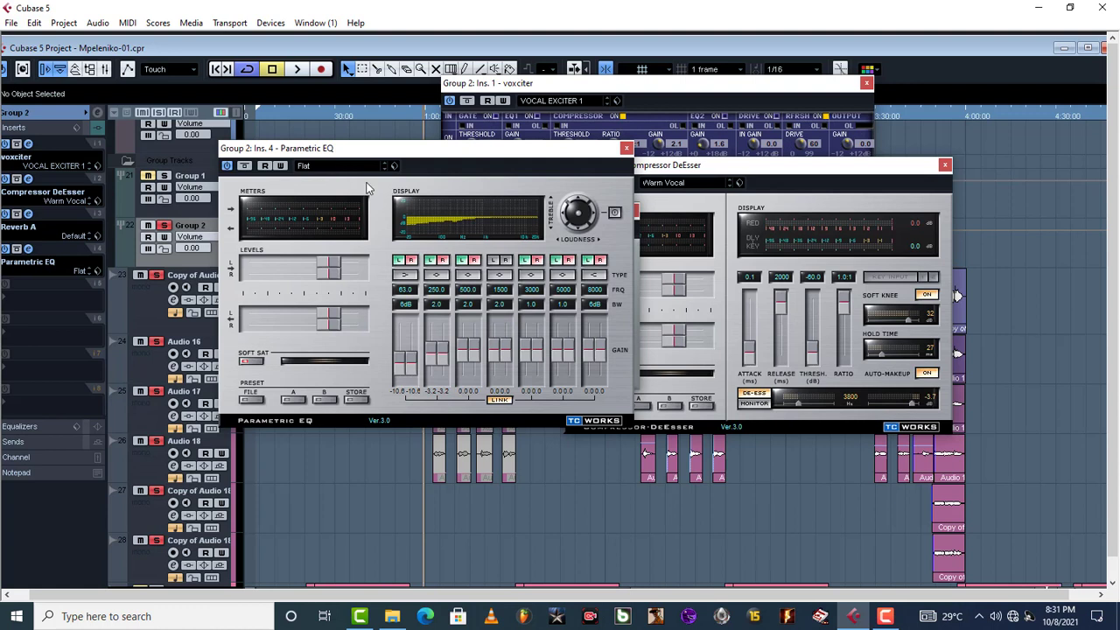
- Compare playback of the backing vocal with Parametric EQ bypassed and active
key("space")
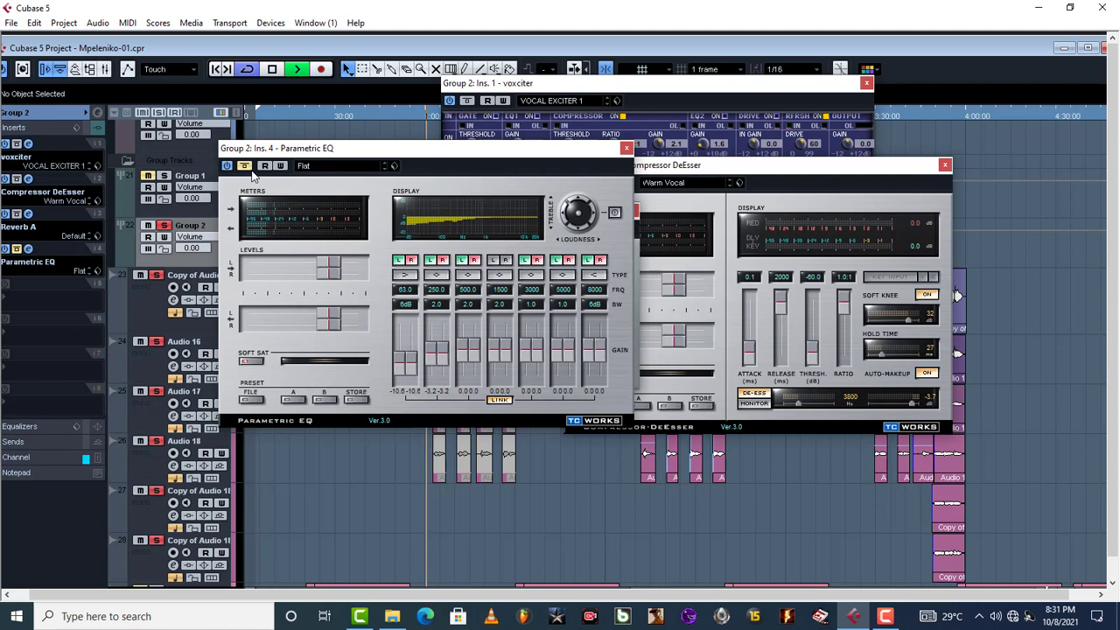
key("space")
key("space")
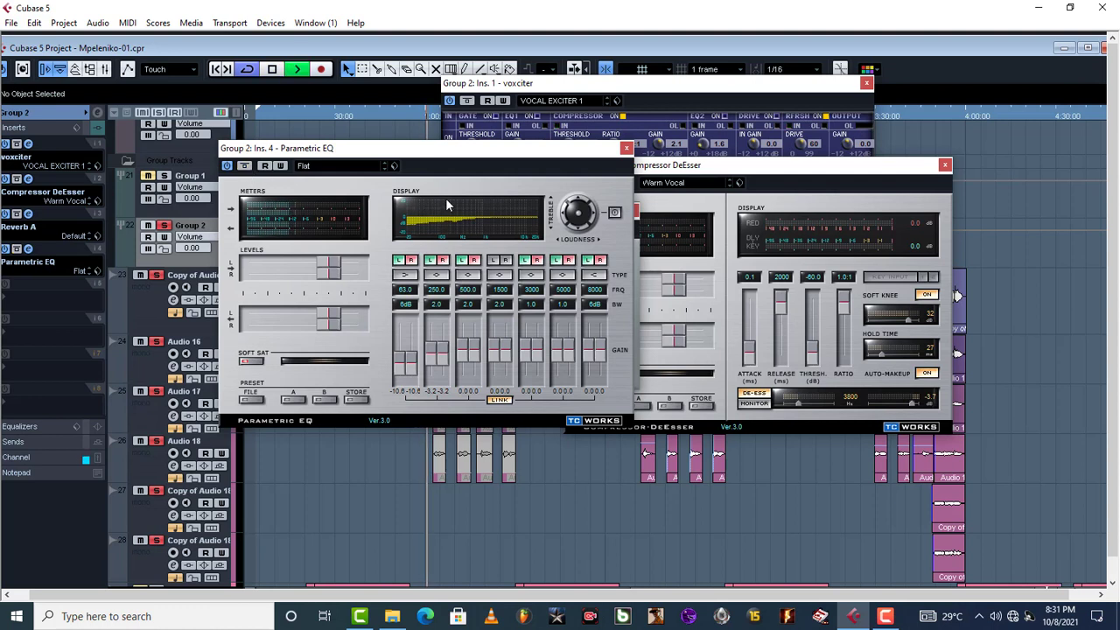
key("space")
- Close the Parametric EQ, Compressor DeEsser, Reverb A and voxciter editors and maximize the project window
left_click(627, 148)
left_click(945, 164)
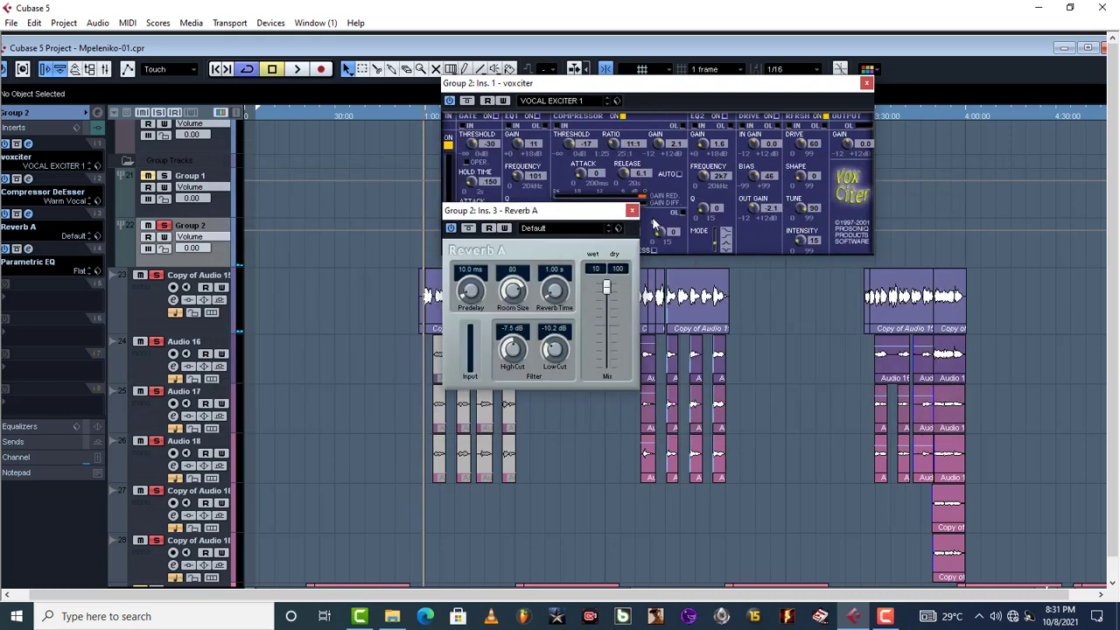
left_click(632, 210)
left_click(866, 83)
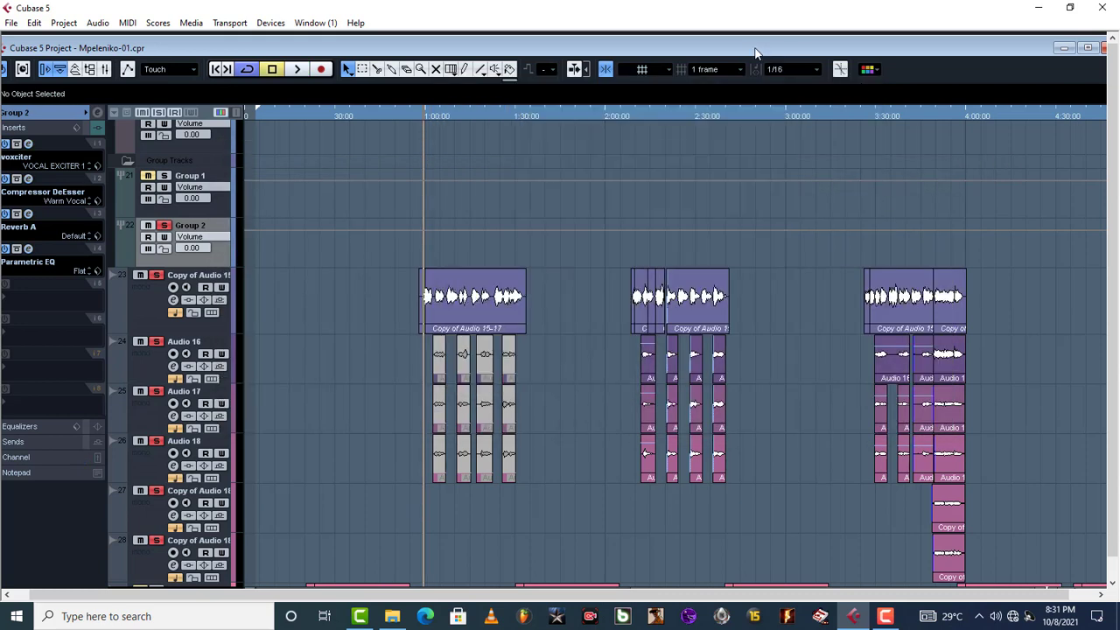
double_click(758, 49)
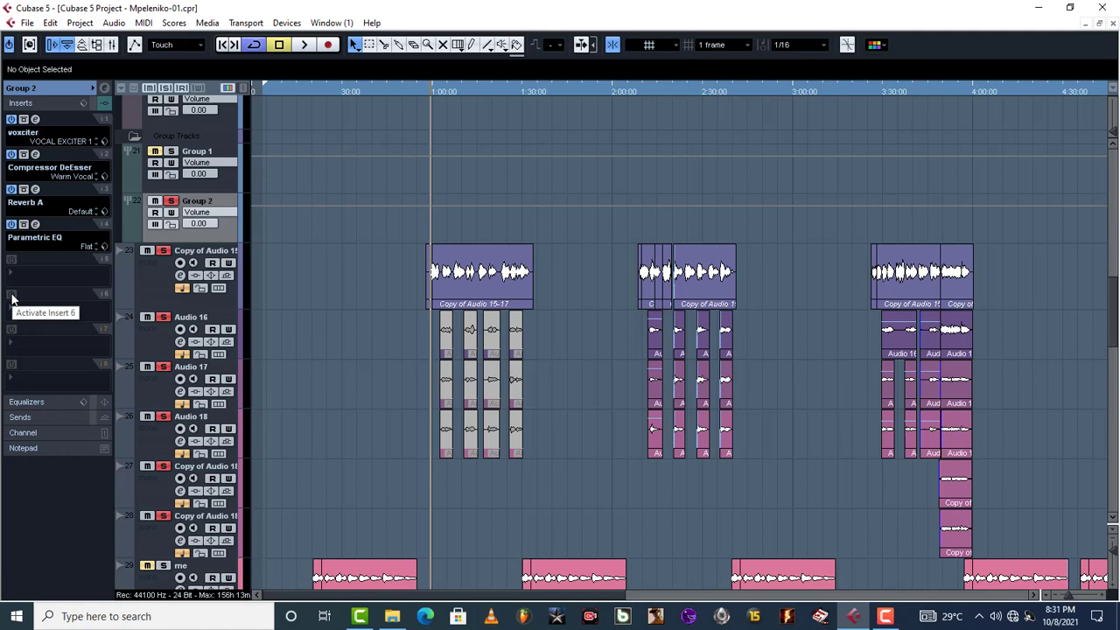
- Examine the insert slots of the Copy of Audio 15 track and return to Group 2's inserts
left_click(159, 286)
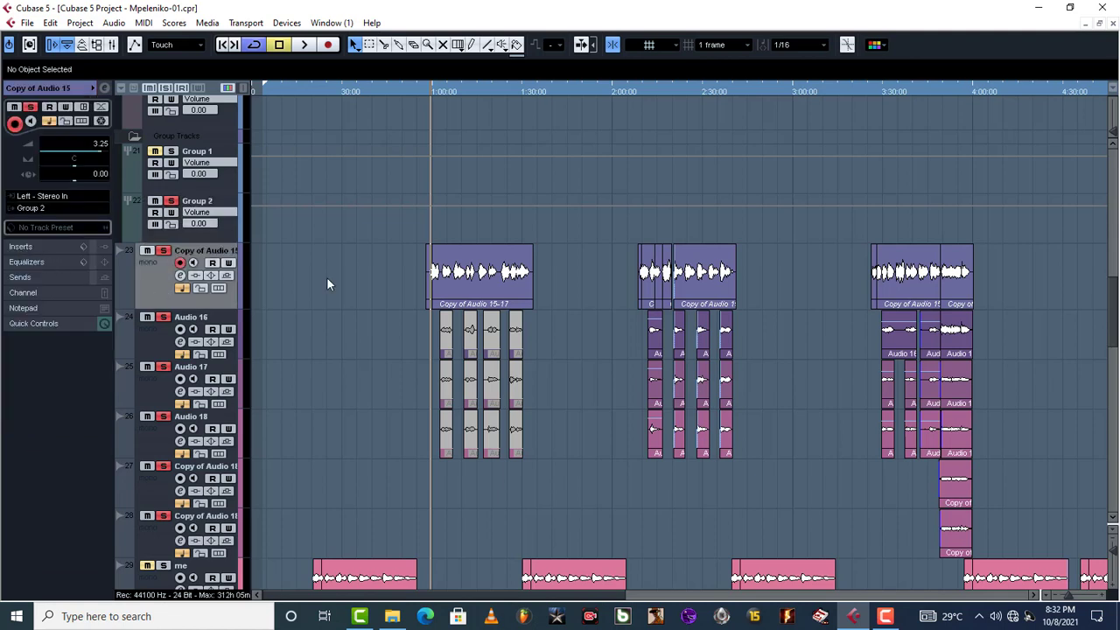
left_click(21, 248)
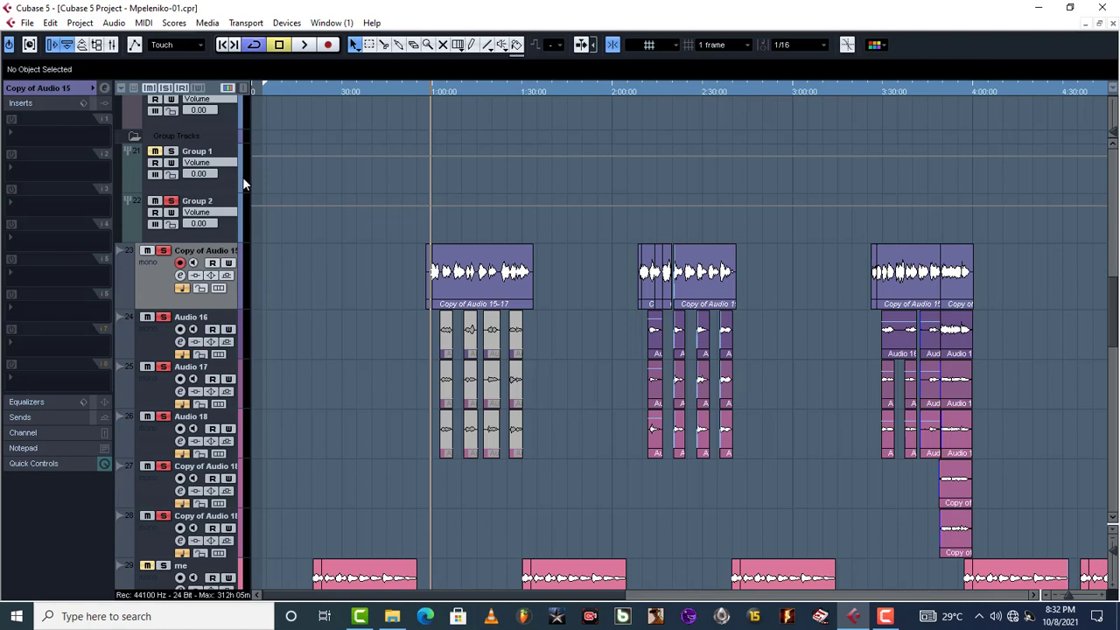
left_click(232, 236)
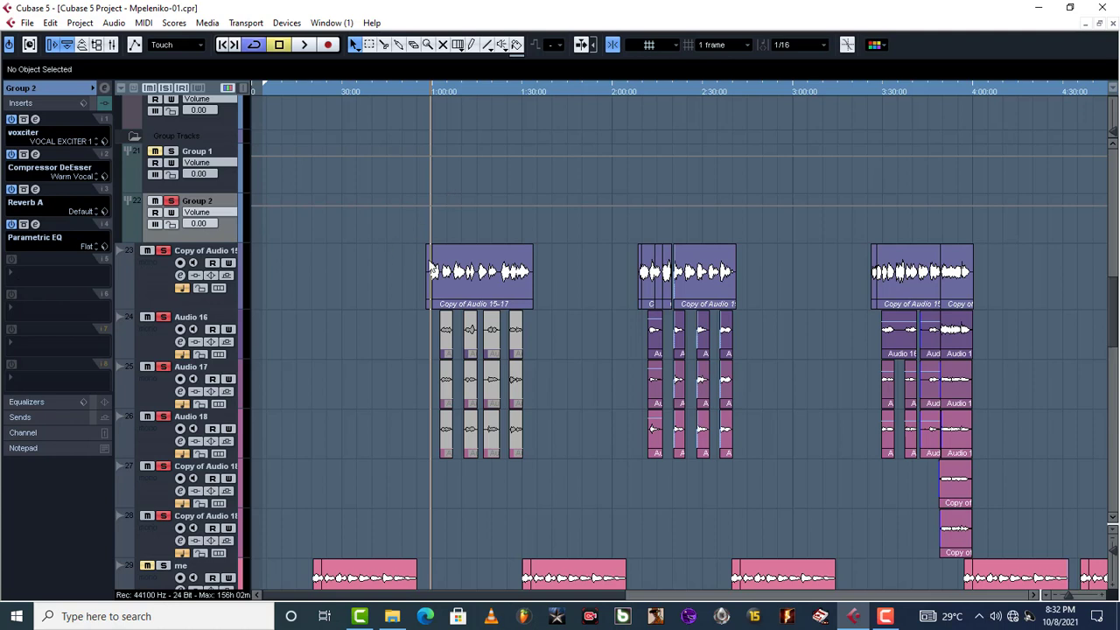
- Turn off Group 2's solo and unmute the first section's clips on Audio 16, Audio 17 and Audio 18 during playback
left_click(170, 201)
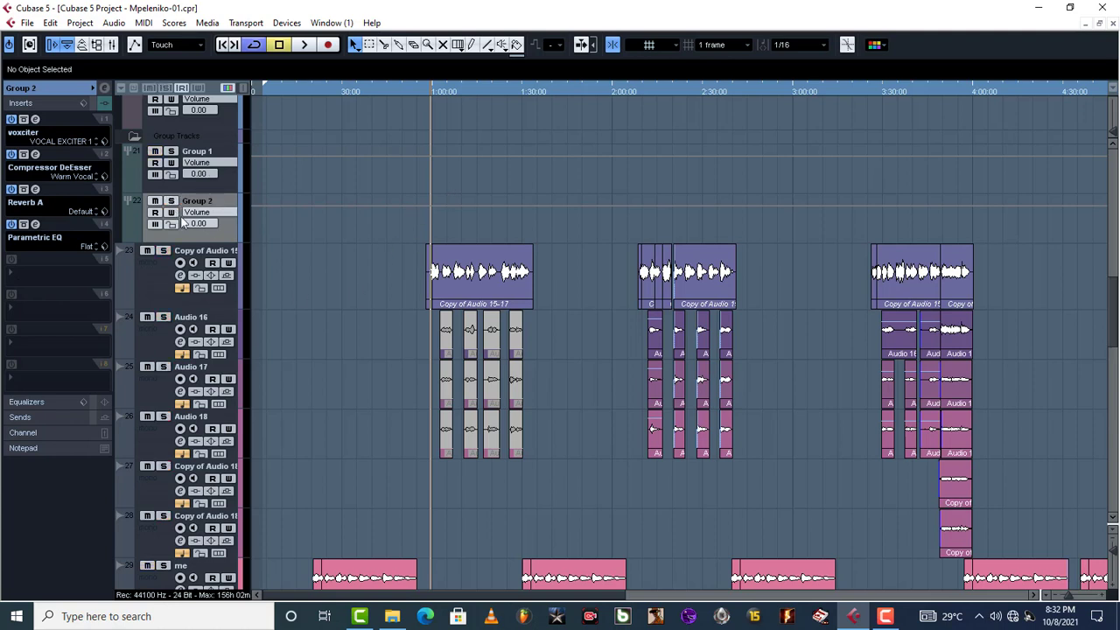
key("space")
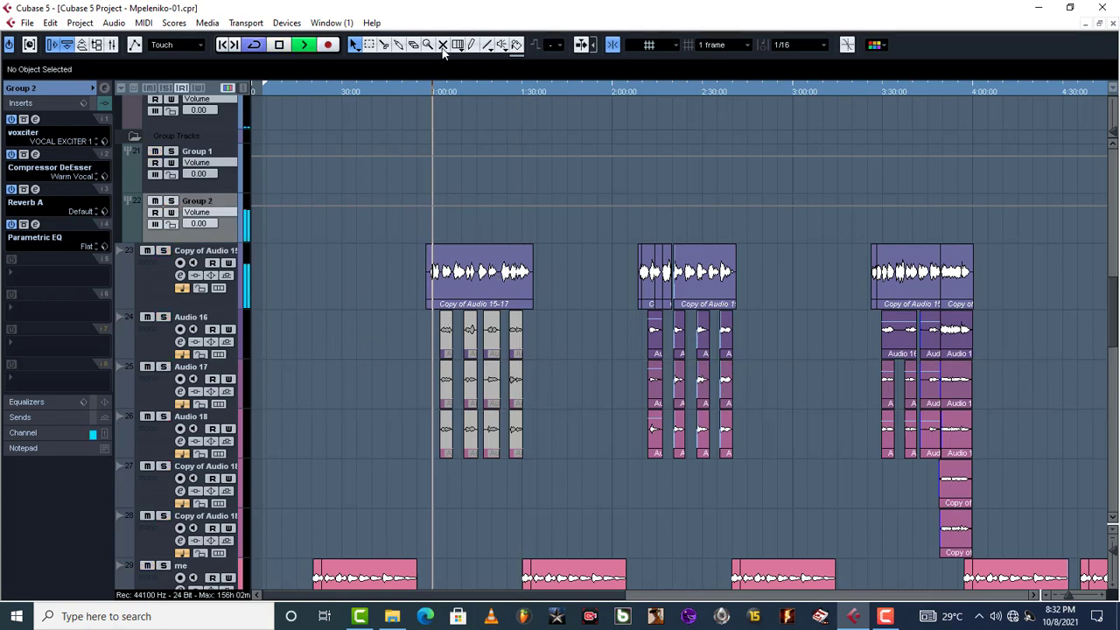
left_click_drag(535, 333, 392, 461)
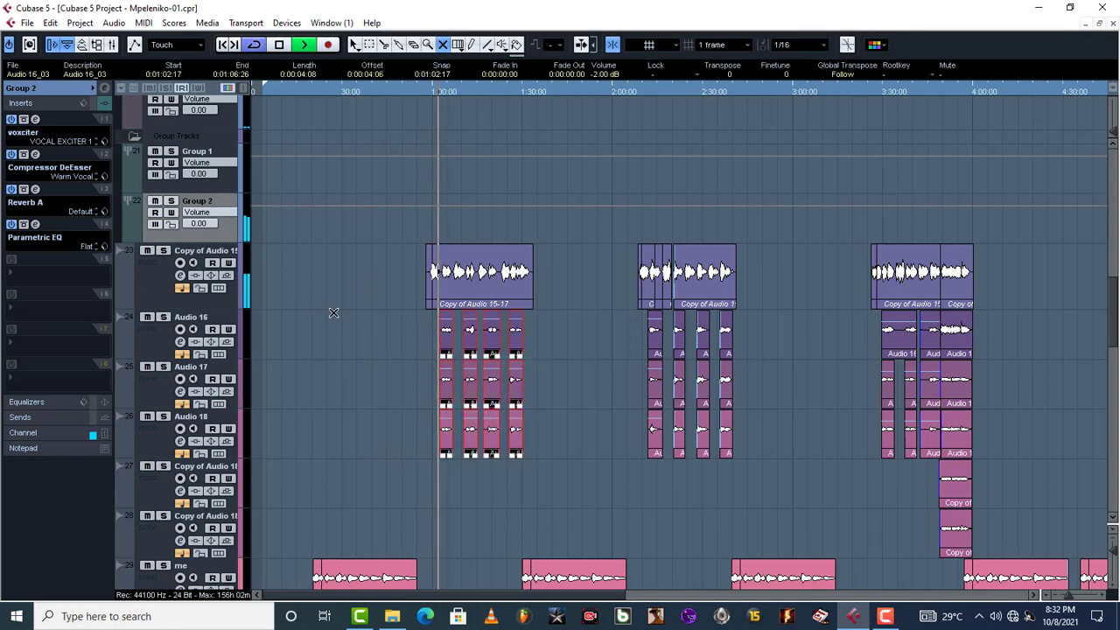
key("space")
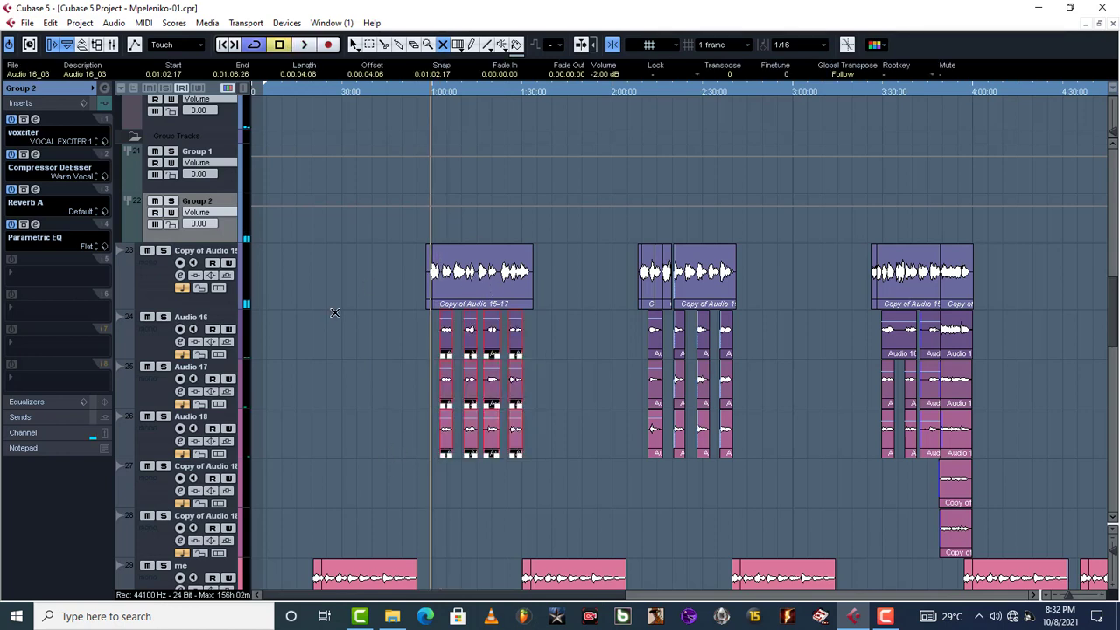
- Show Group 2's sends, activate the FX 1-DoubleDelay send and open the DoubleDelay editor
left_click(23, 418)
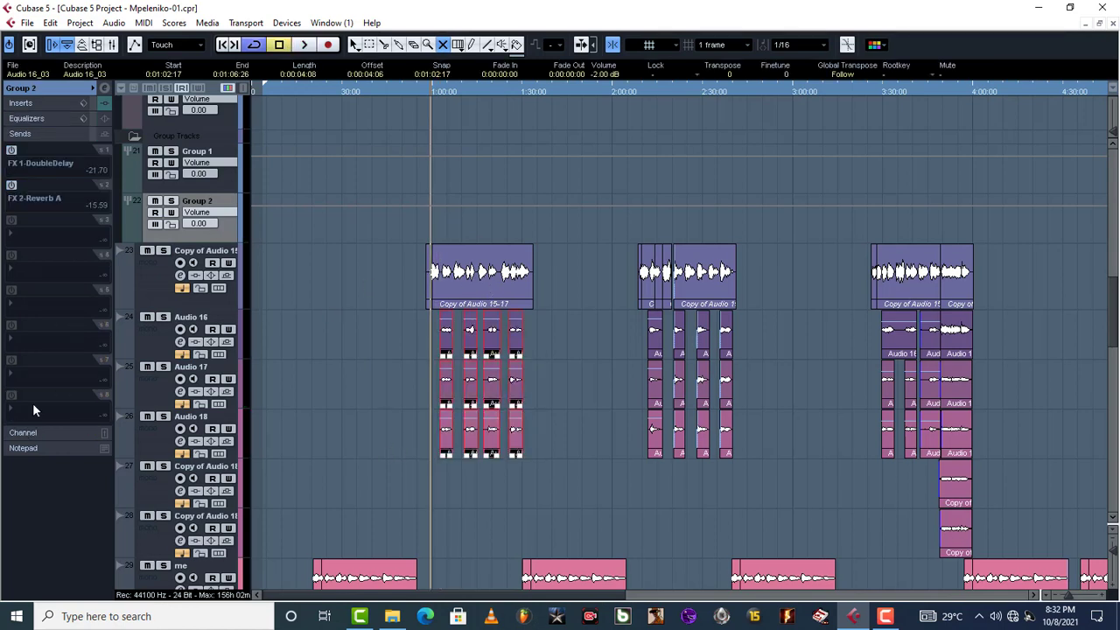
left_click(35, 151)
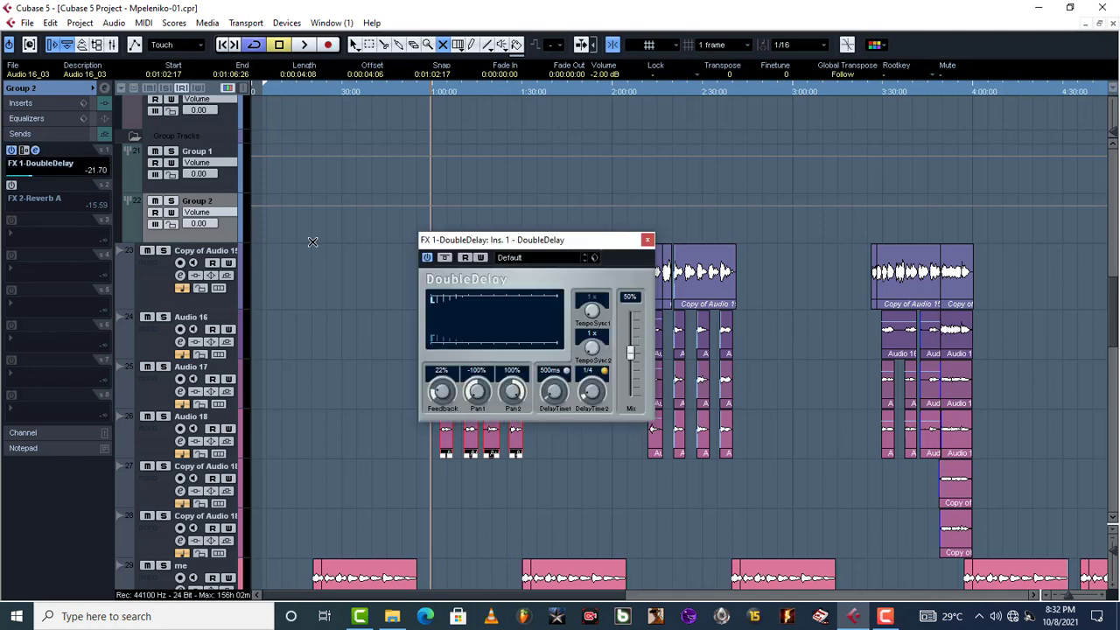
- Solo the Copy of Audio 15 track during playback to audition the delay, stop playback and close the DoubleDelay editor
left_click_drag(560, 247, 716, 238)
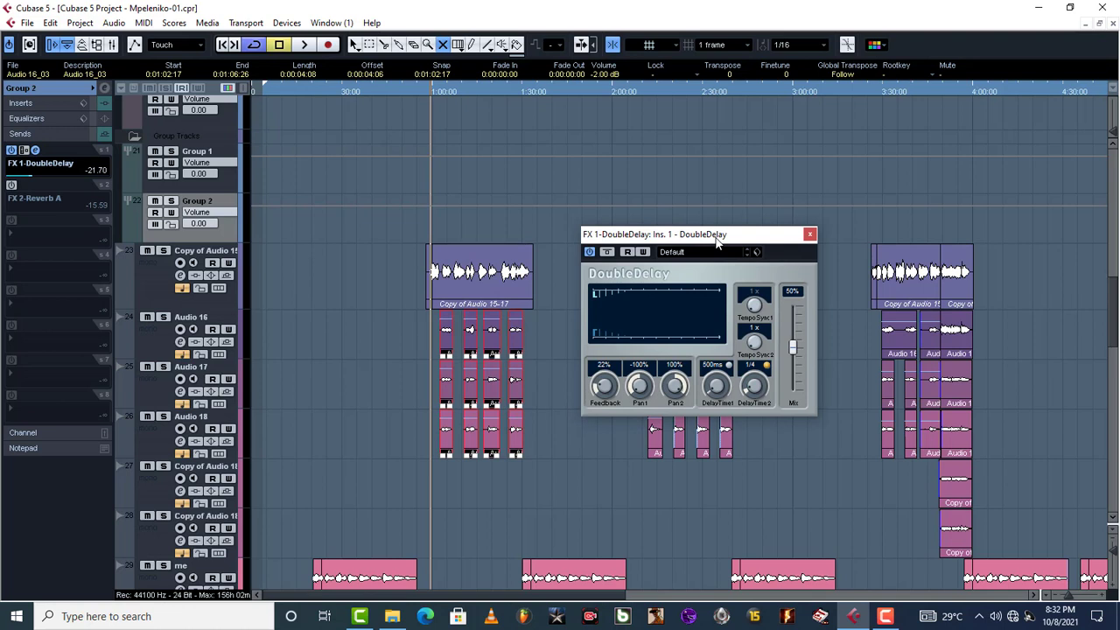
key("space")
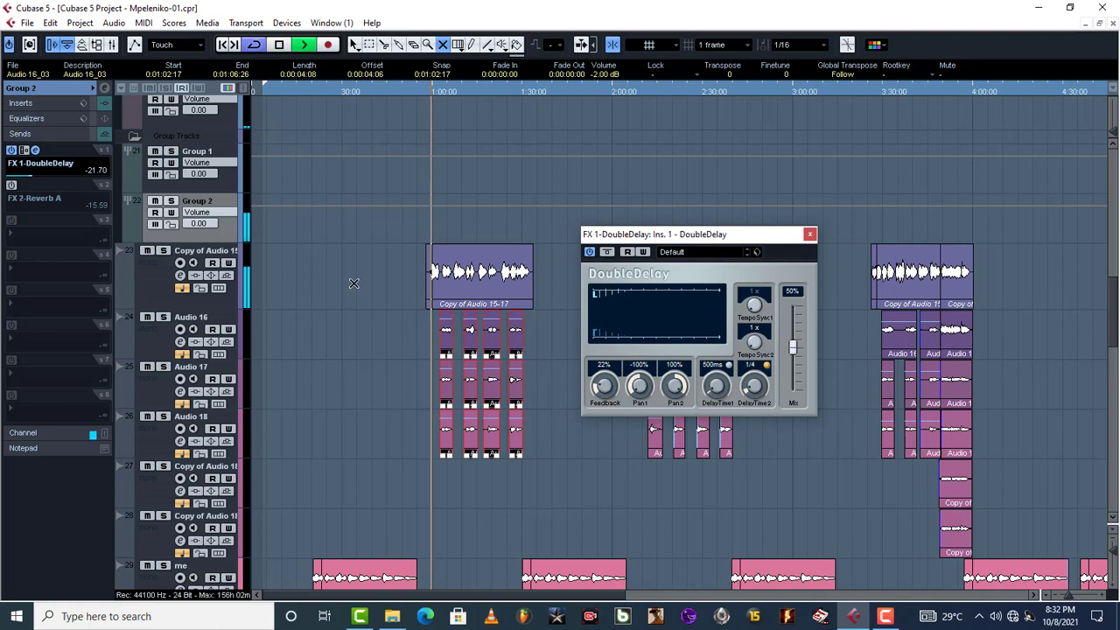
left_click(163, 251)
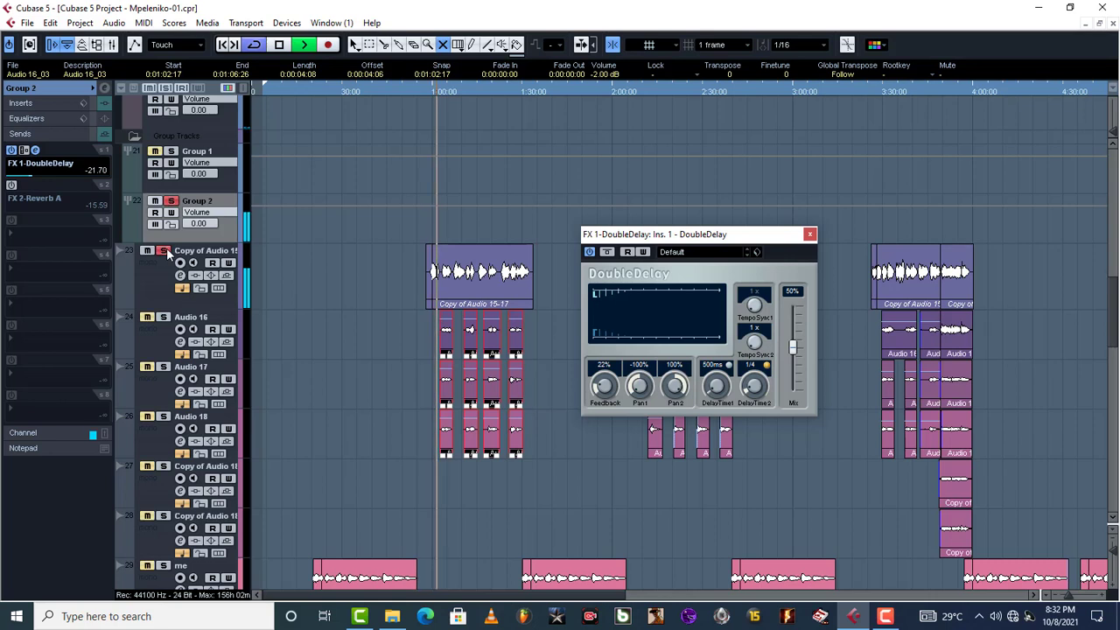
key("space")
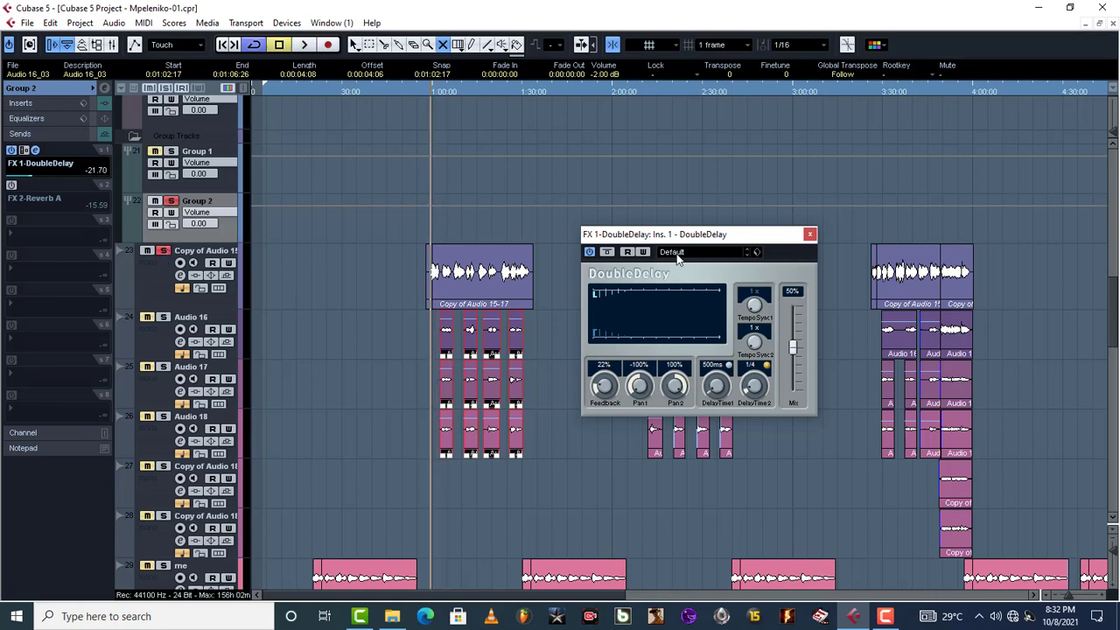
left_click_drag(743, 241, 678, 232)
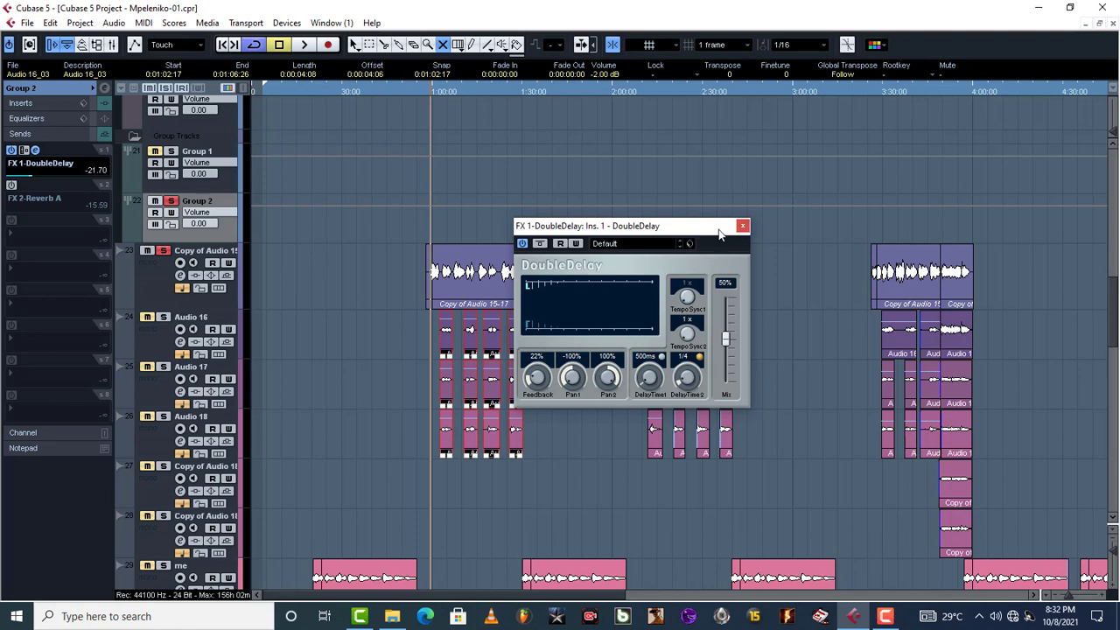
left_click(741, 226)
- Activate Group 2's FX 2-Reverb A send, review the settings in its Reverb A editor and close the editor
left_click(12, 185)
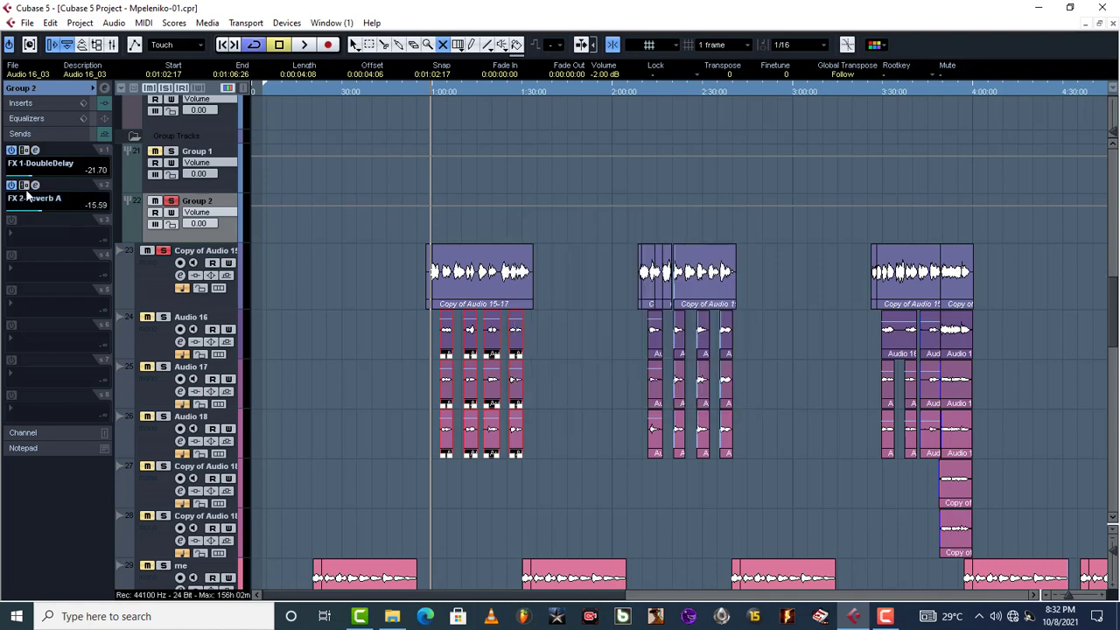
left_click(35, 186)
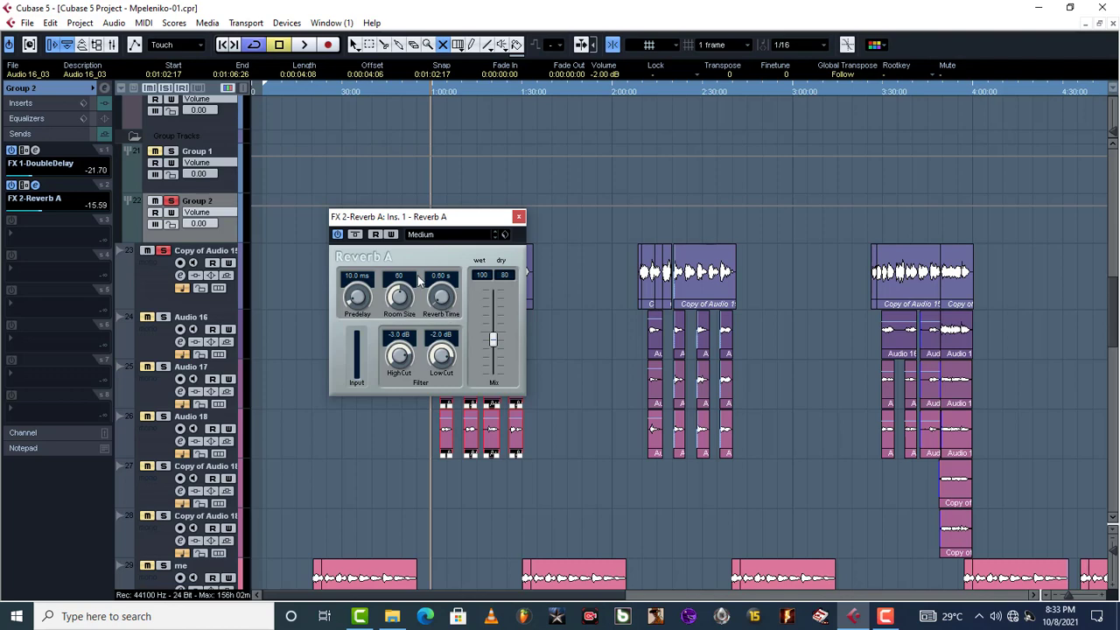
scroll(319, 181, "up", 6)
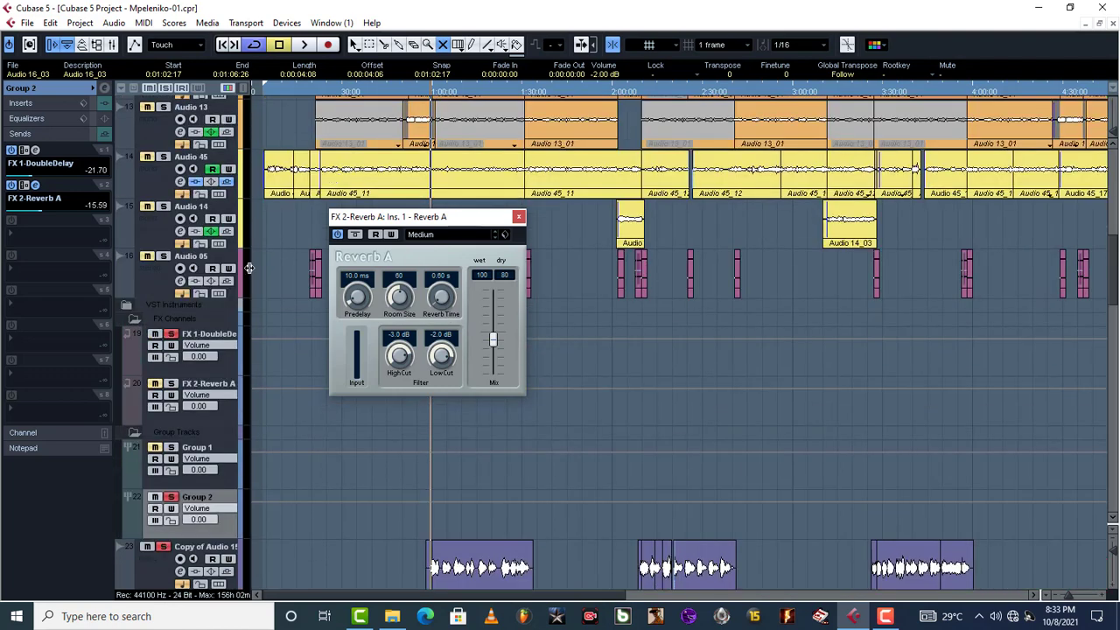
scroll(341, 560, "down", 5)
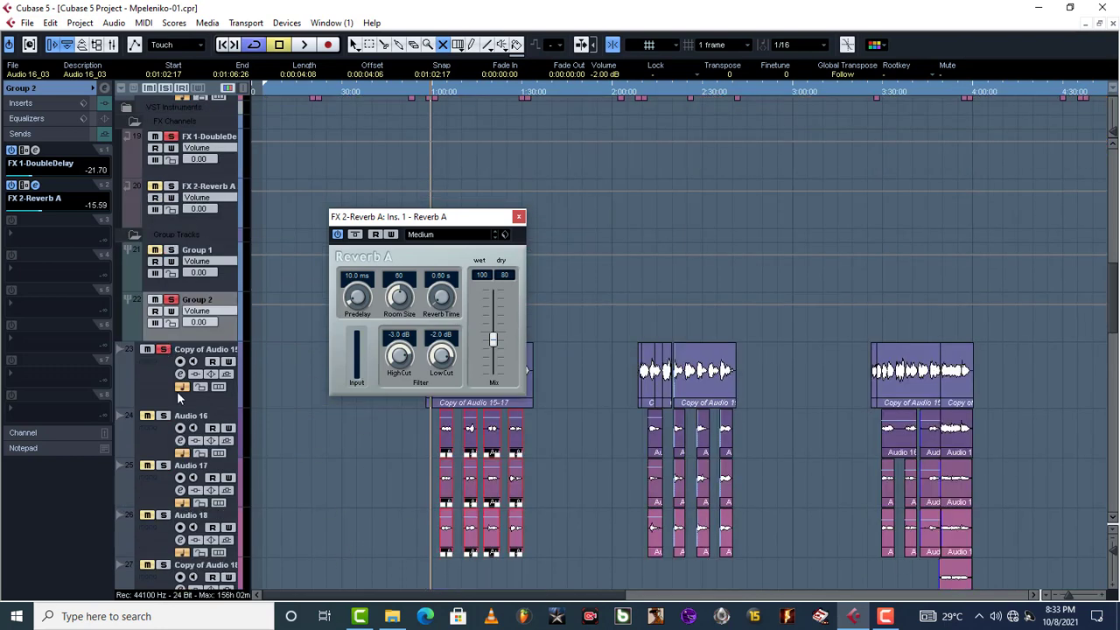
left_click(519, 216)
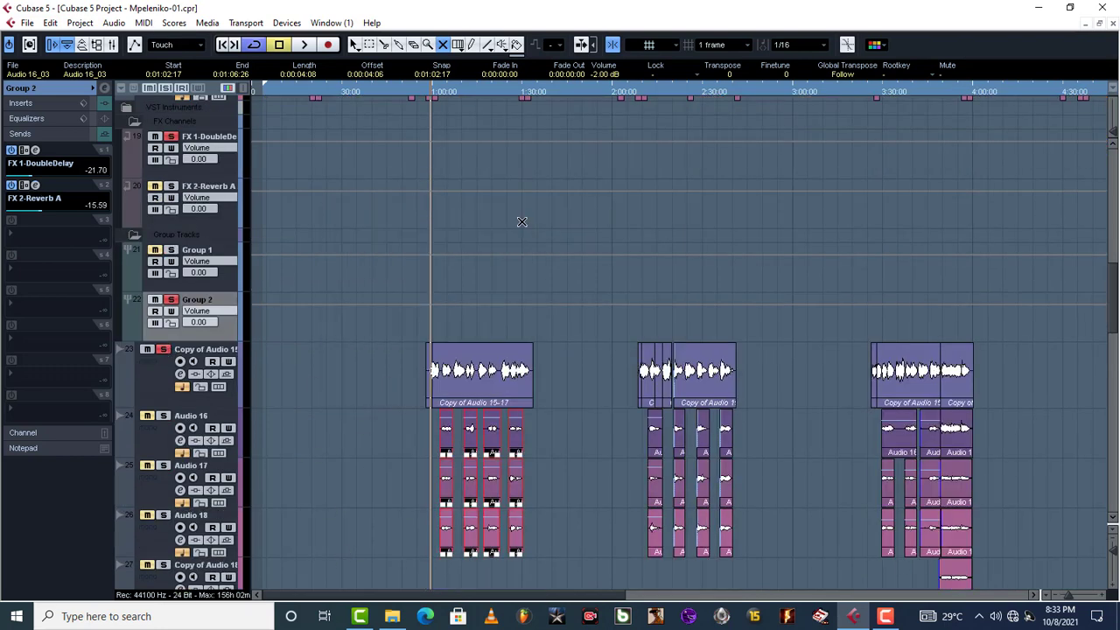
- Turn off the solo on Copy of Audio 15, play the first section with both sends active and deselect the backing clips
left_click(163, 349)
key("space")
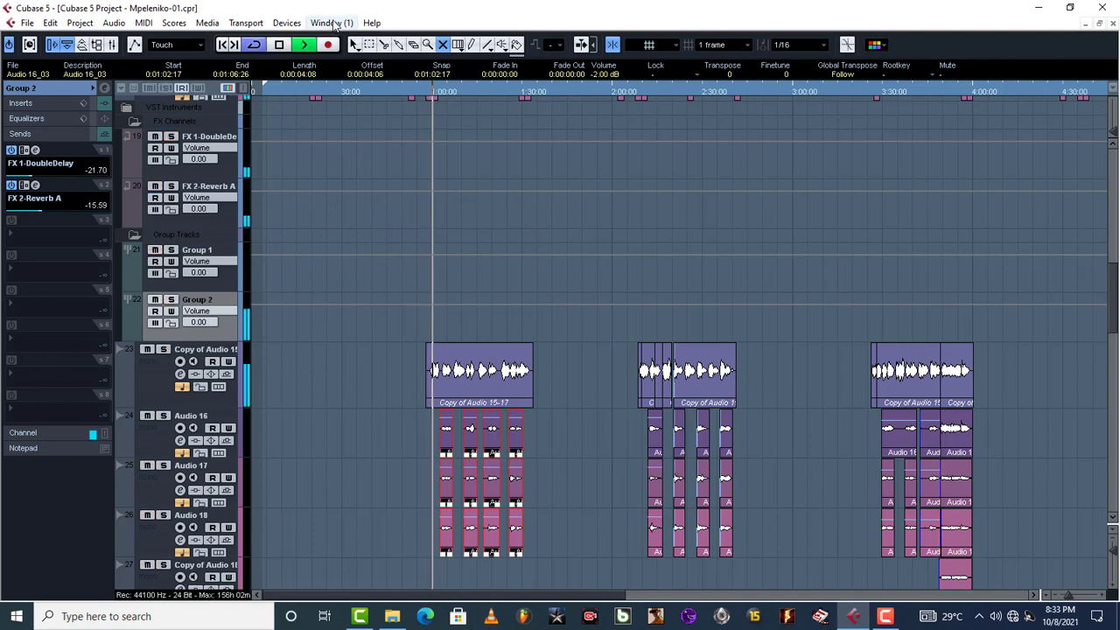
key("1")
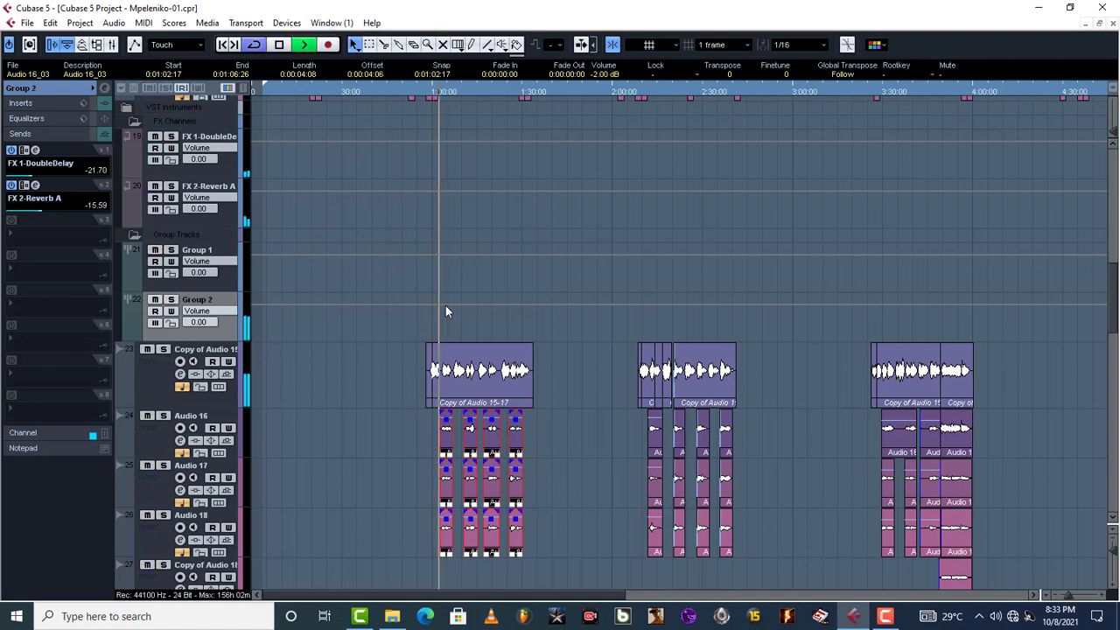
left_click(366, 363)
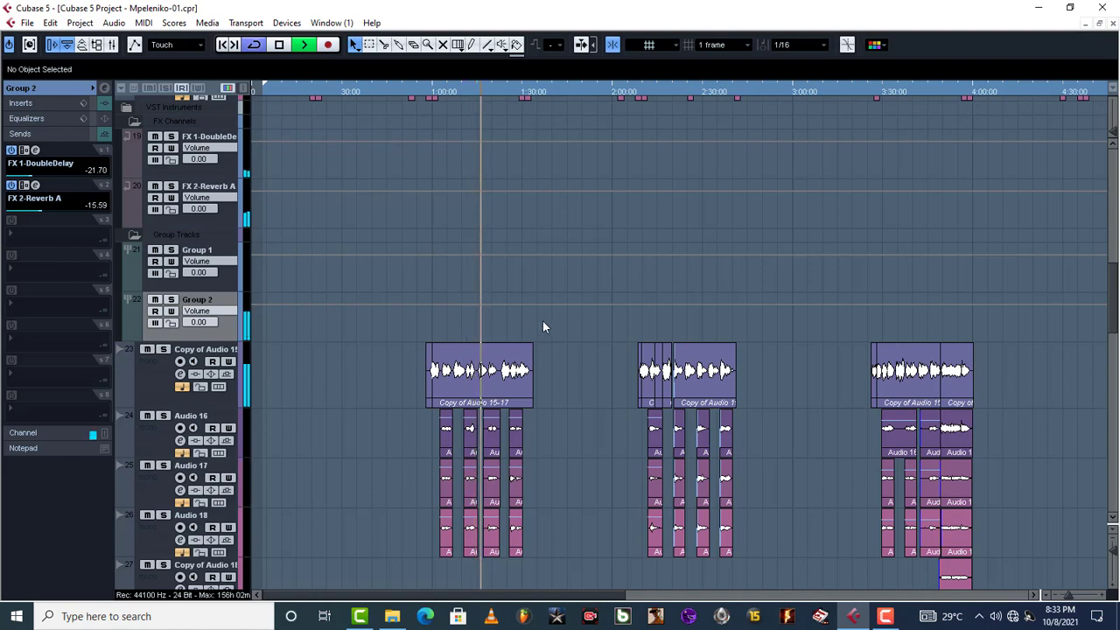
key("space")
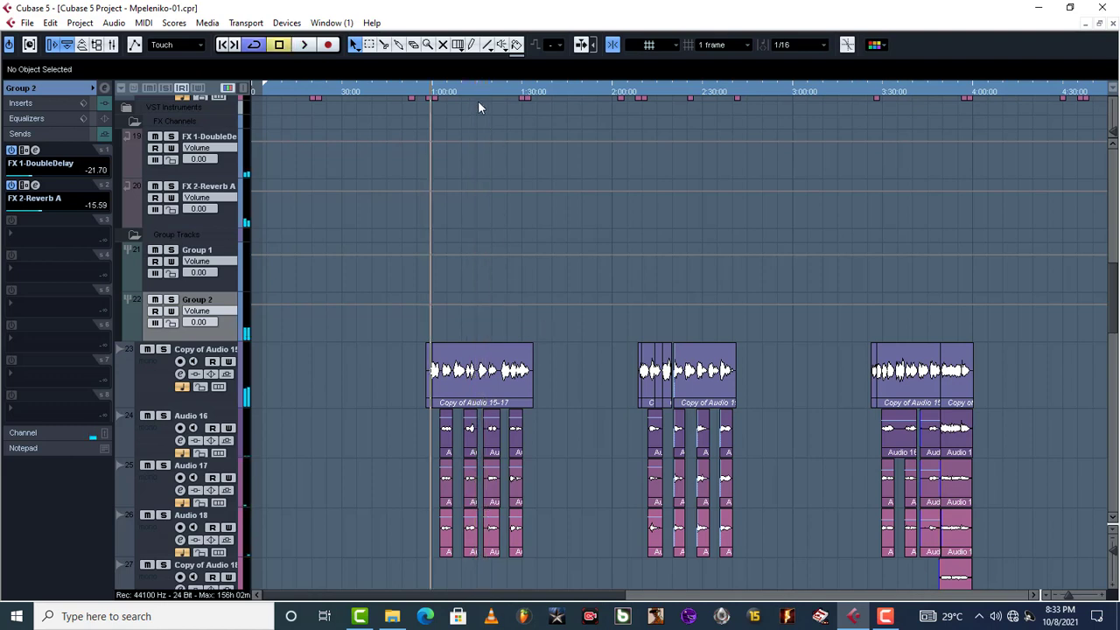
- Place the playhead in the middle of the first Copy of Audio 15 clip, solo that track and audition it
left_click(478, 87)
left_click(482, 88)
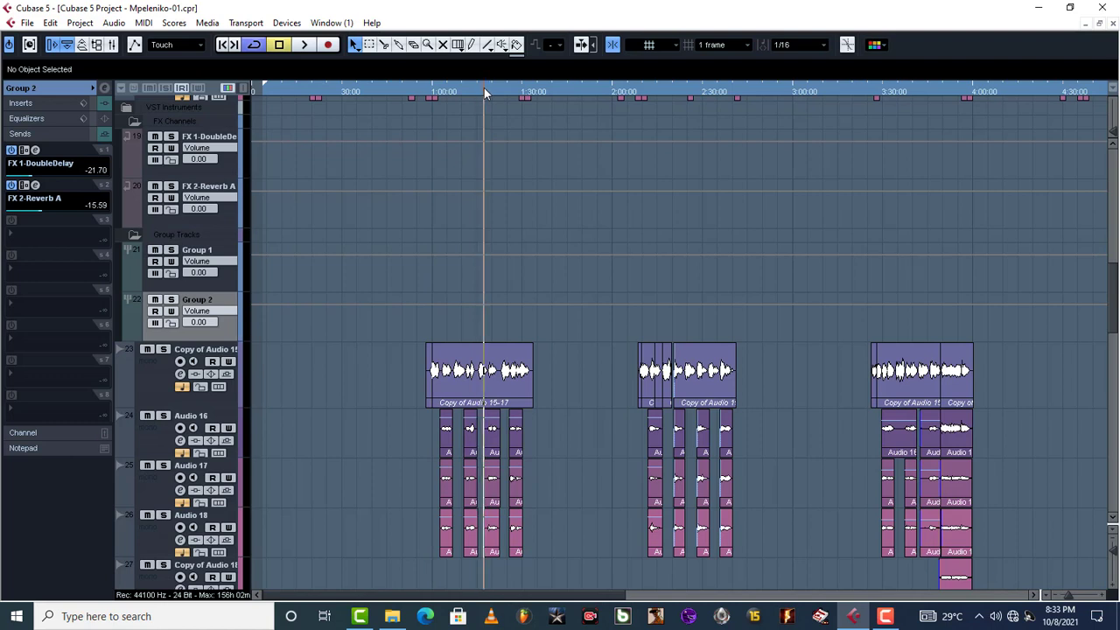
key("space")
key("space")
left_click(163, 349)
key("space")
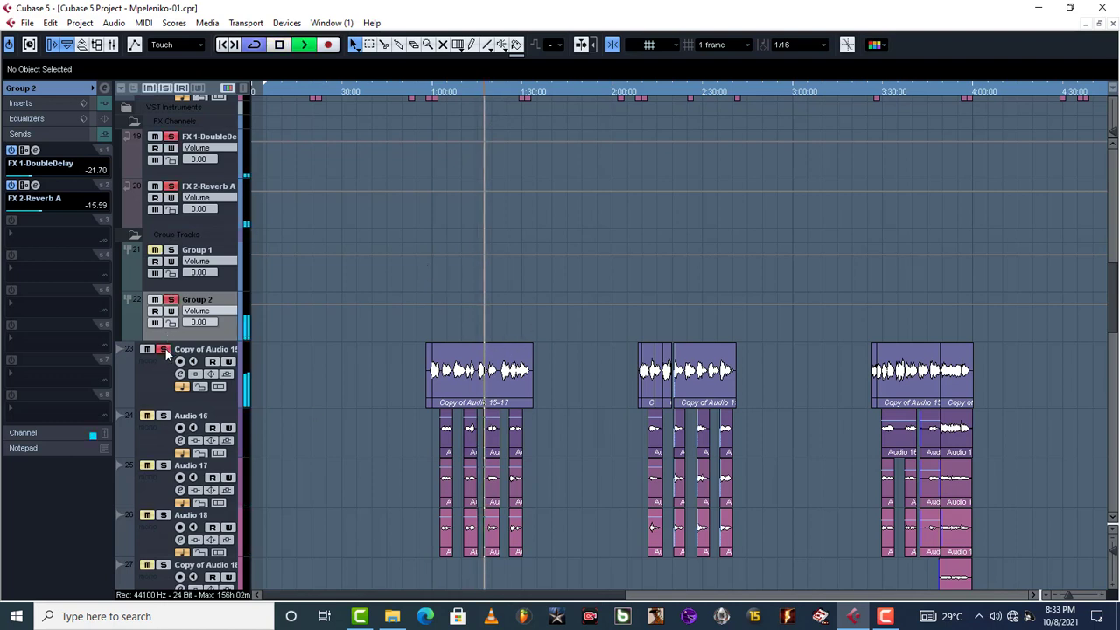
key("space")
- Show Group 2's inserts and load the DeEsser Stereo dynamics plug-in into the fifth insert slot
left_click(21, 104)
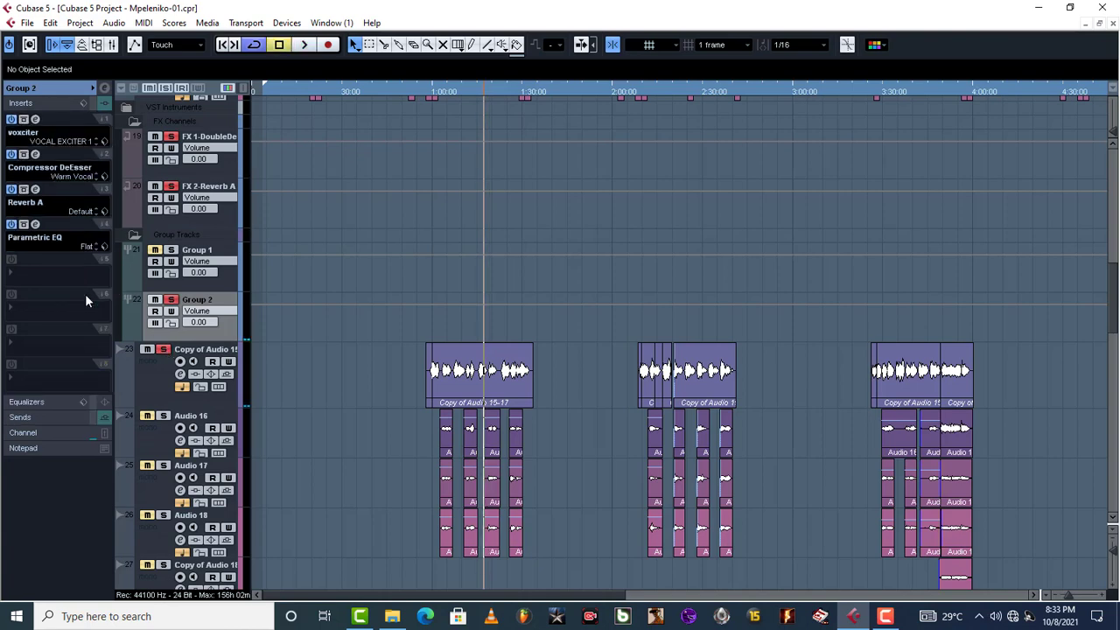
left_click(26, 278)
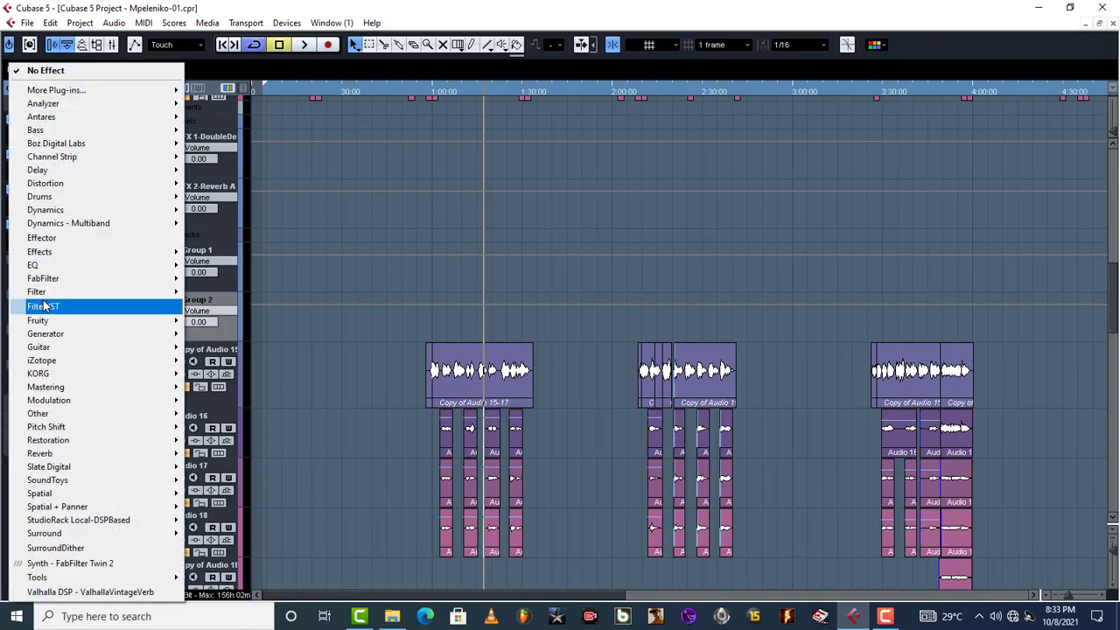
mouse_move(157, 215)
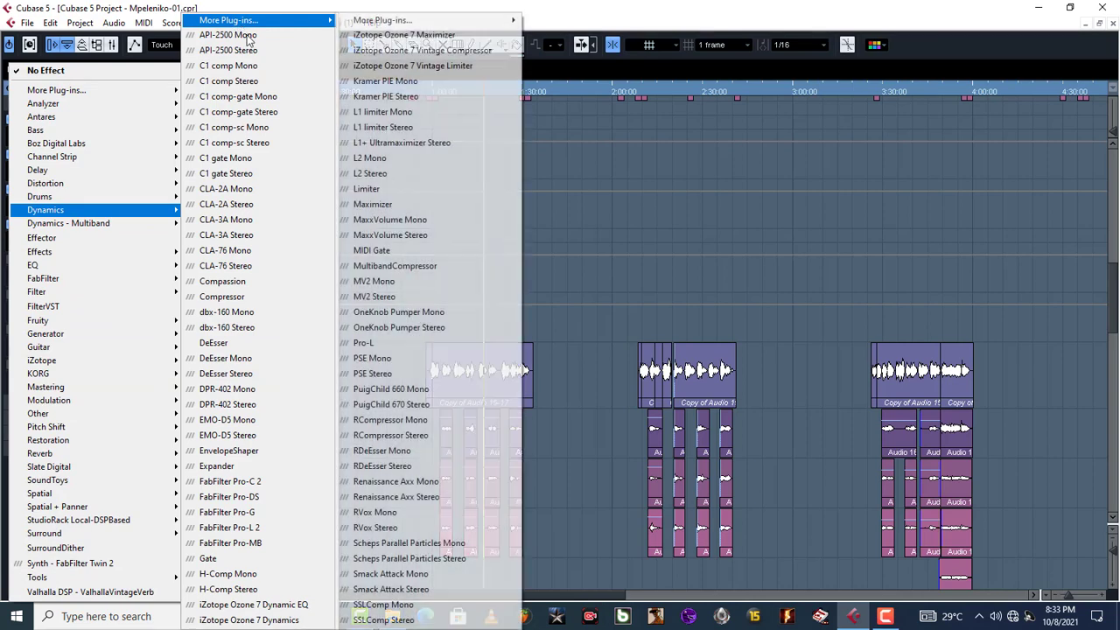
mouse_move(261, 20)
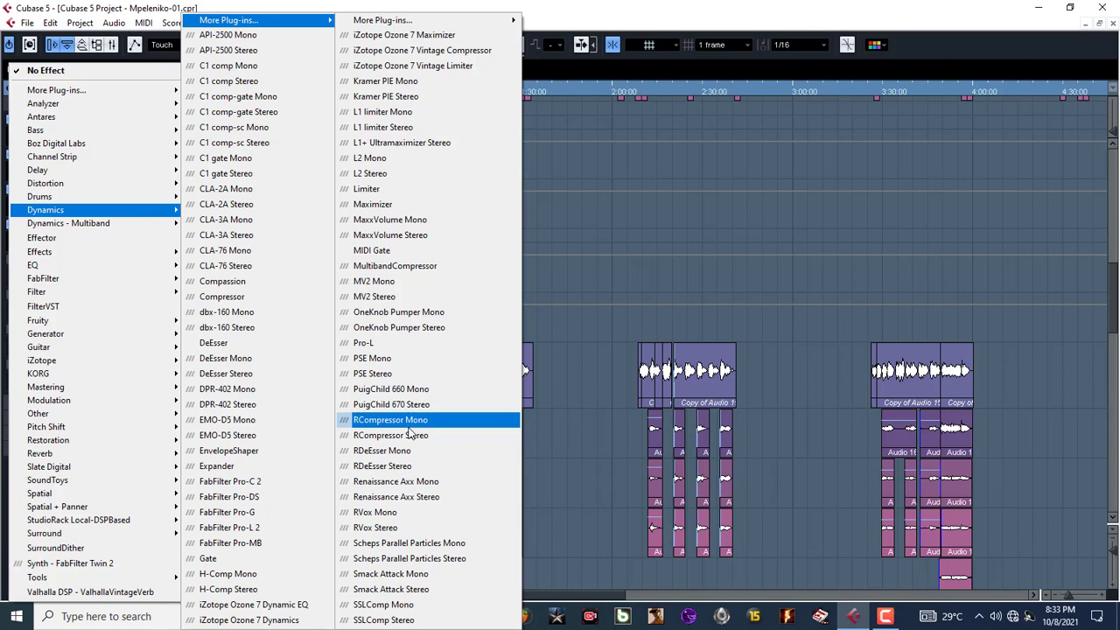
left_click(251, 374)
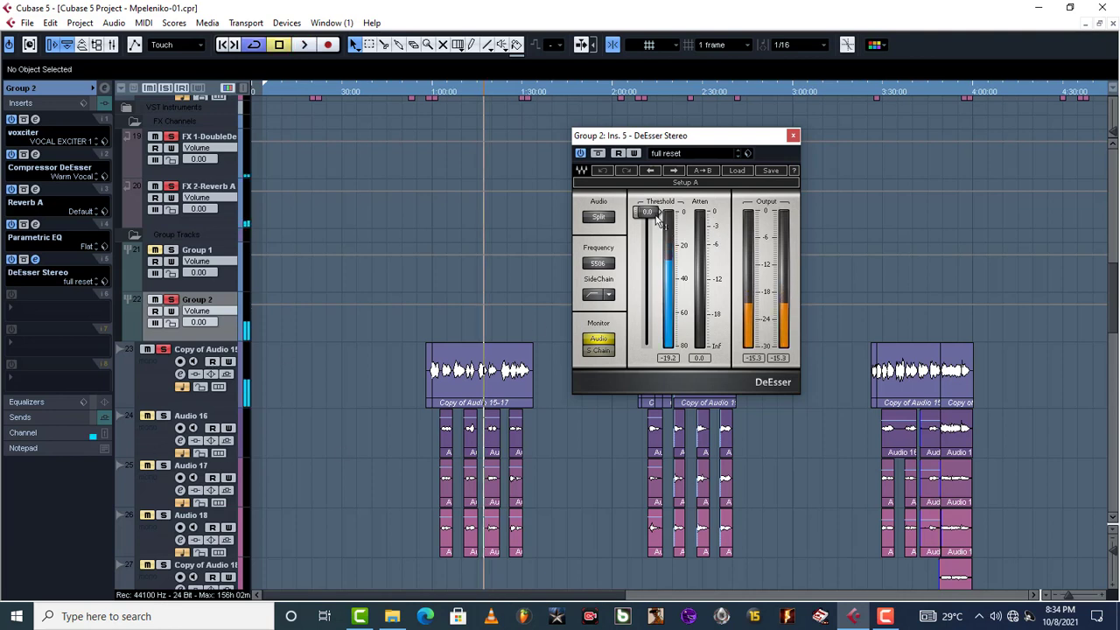
- Lower the DeEsser Stereo threshold to about -35.8 and audition the soloed vocal
left_click_drag(656, 211, 659, 272)
key("space")
key("space")
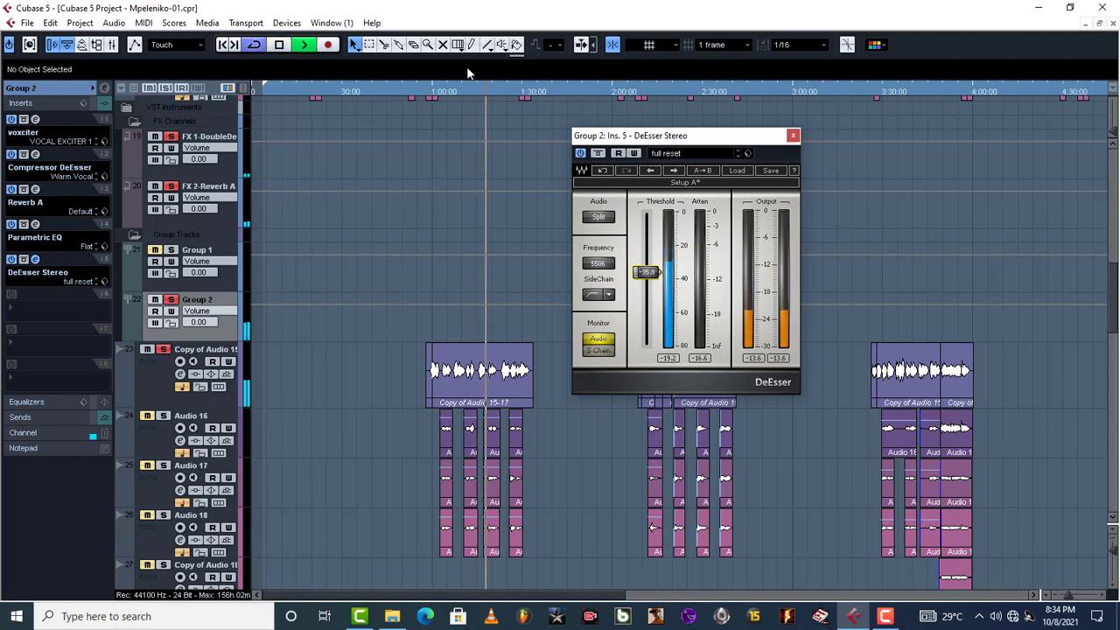
key("space")
- Move the playhead to the start of the first section, turn off the solo on Copy of Audio 15 and start playback
left_click(427, 90)
left_click(162, 351)
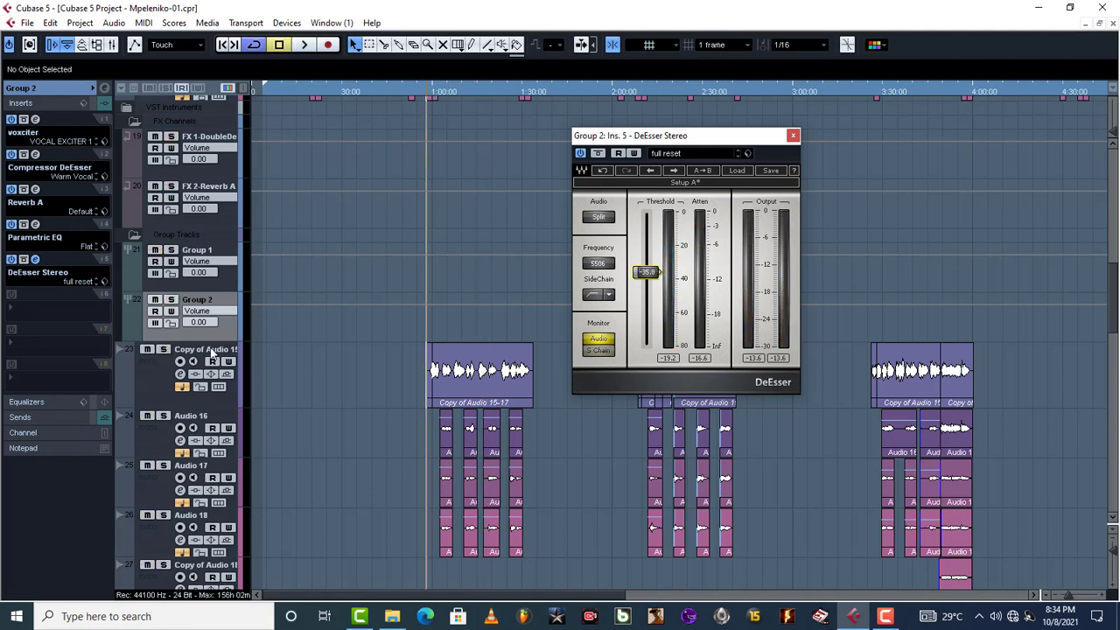
key("space")
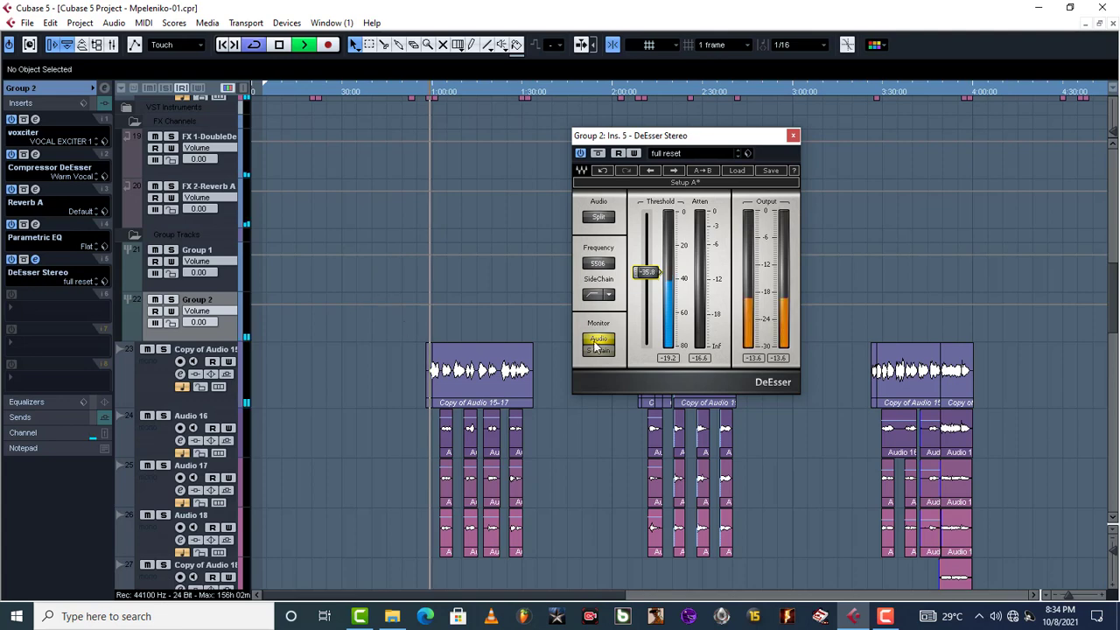
- Set the DeEsser Stereo threshold to -32.0, audition the section in the mix and close the DeEsser editor
scroll(544, 362, "down", 5)
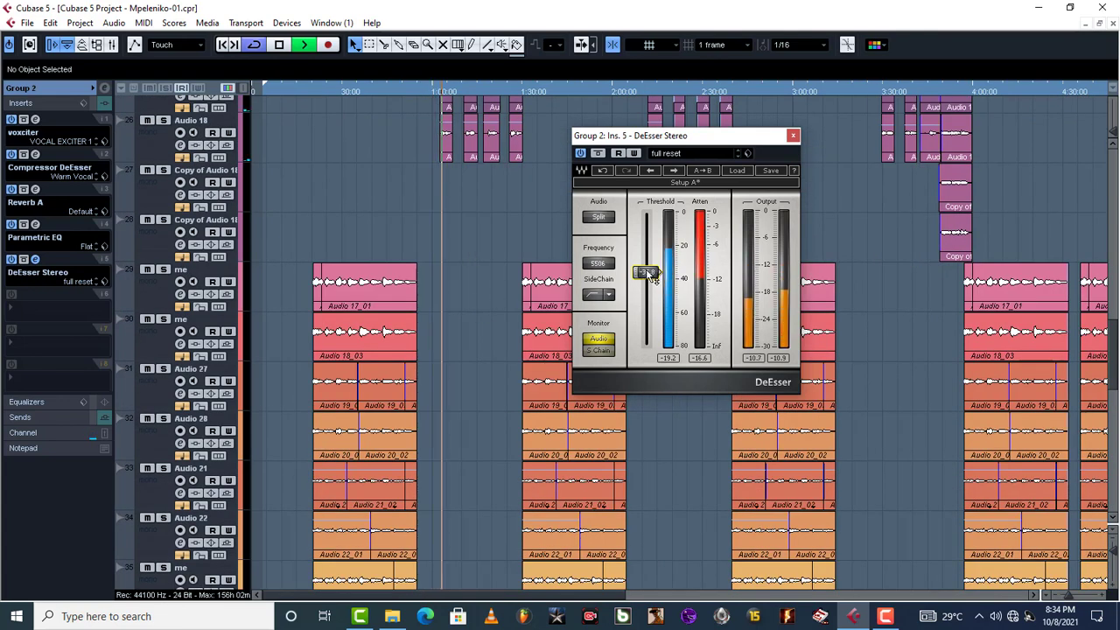
left_click_drag(661, 273, 658, 266)
key("space")
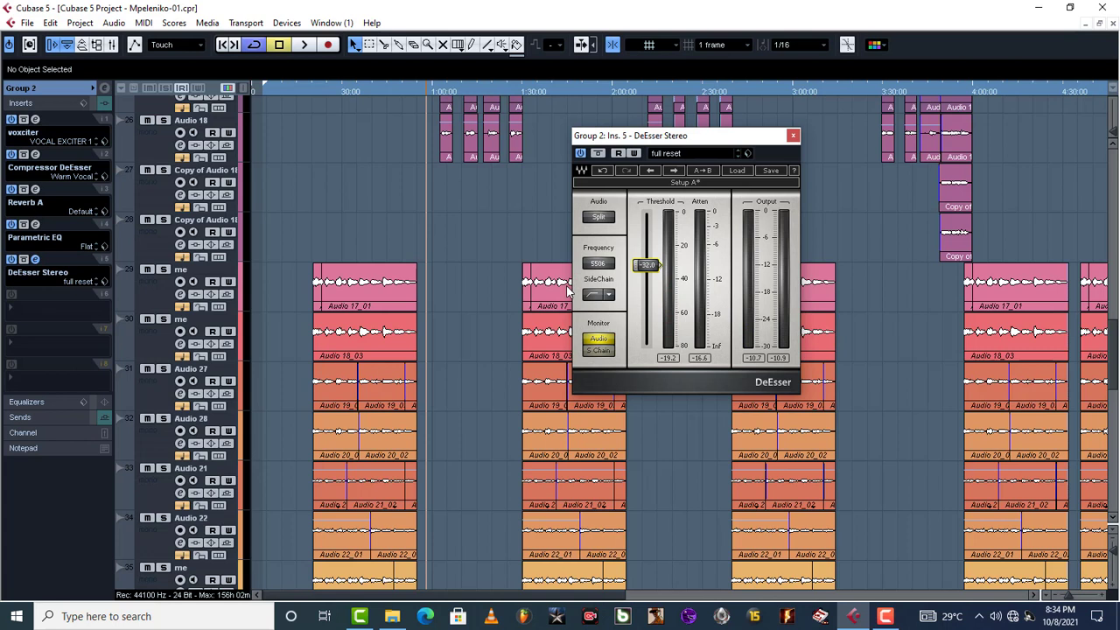
key("space")
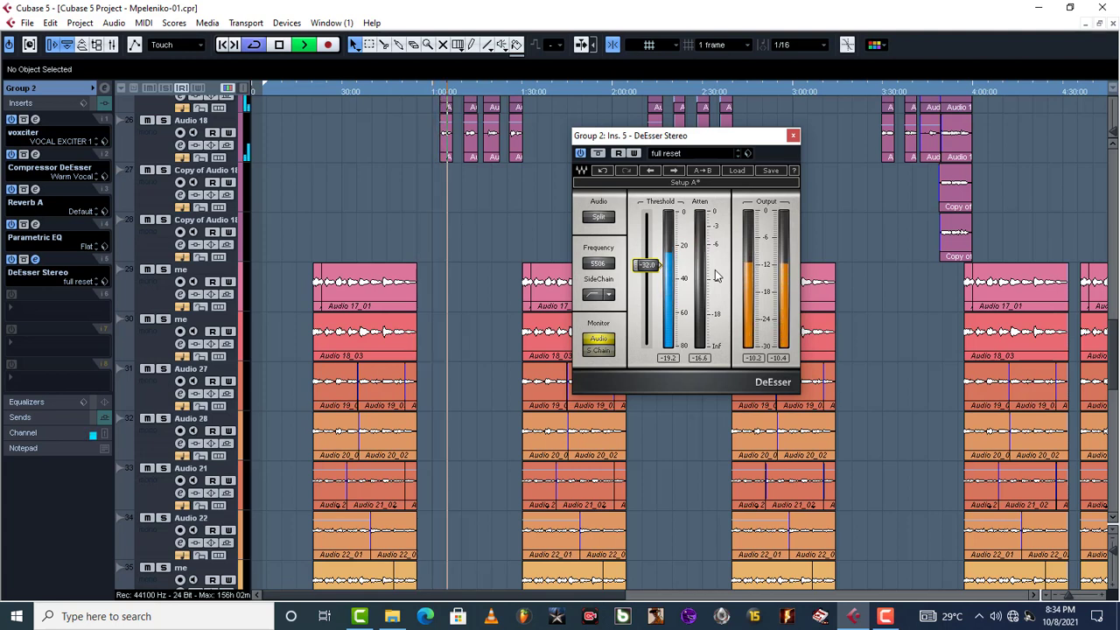
left_click(792, 136)
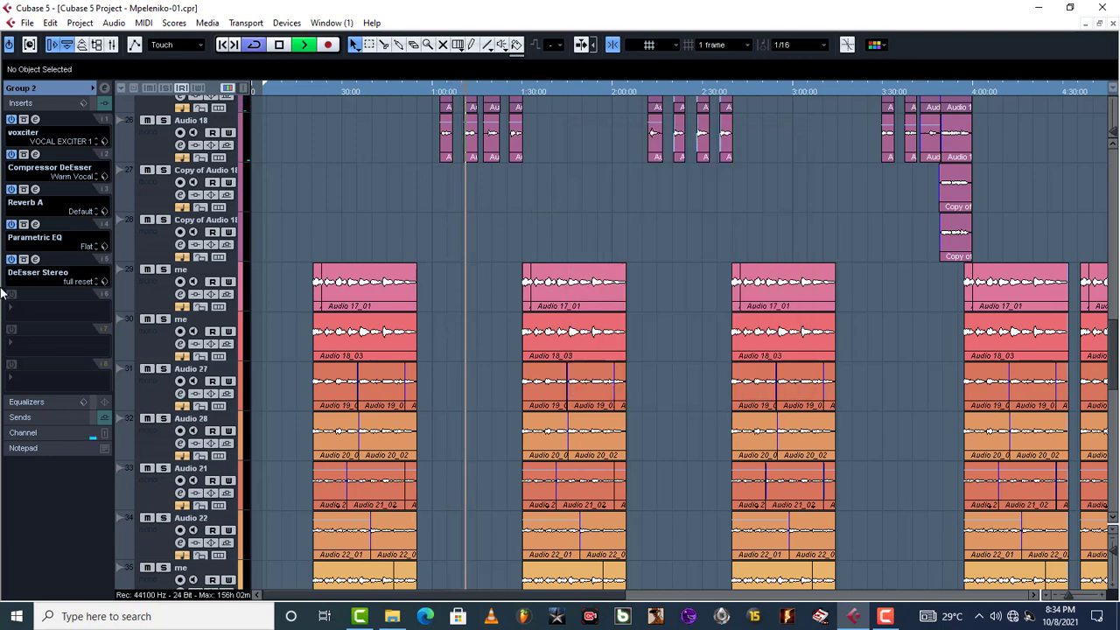
- Compare the first section's playback with Group 2's DeEsser Stereo insert active and bypassed
key("KP_Subtract")
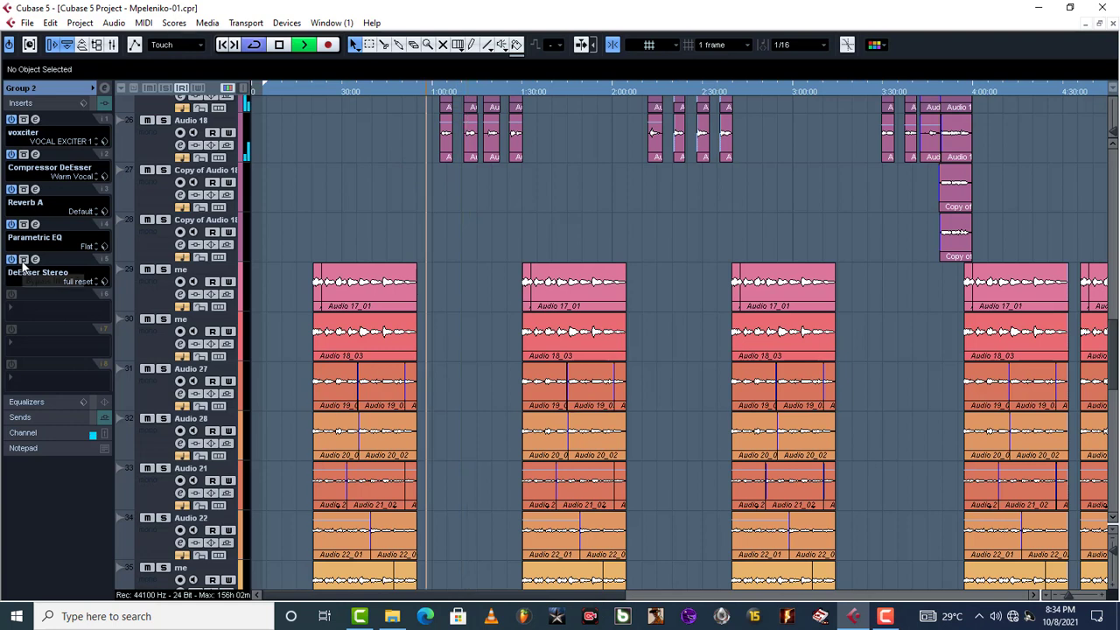
key("space")
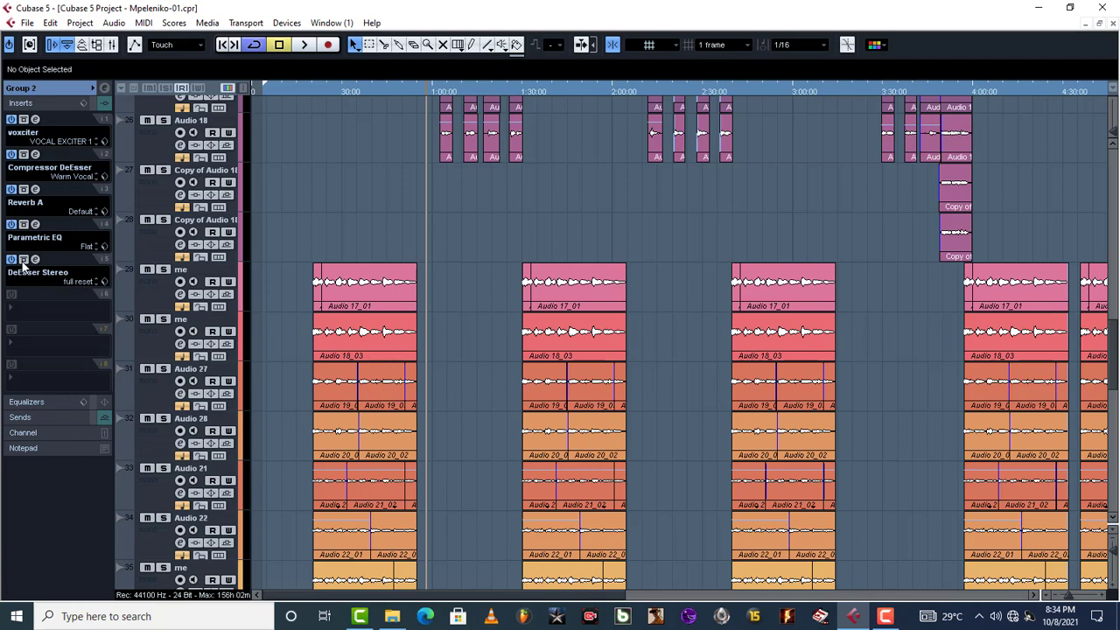
key("space")
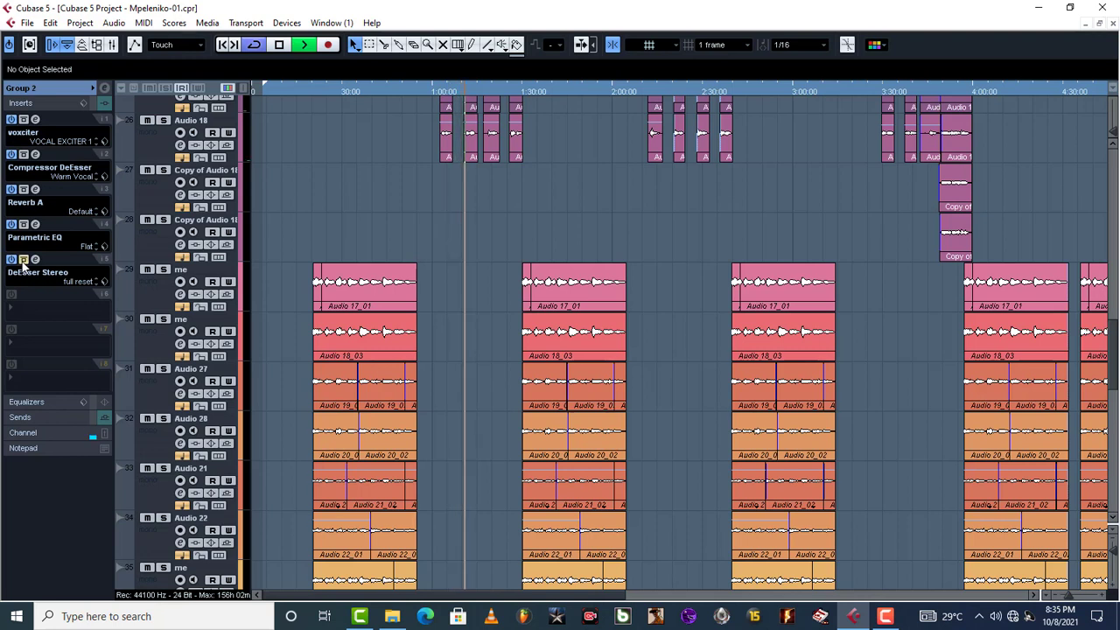
key("space")
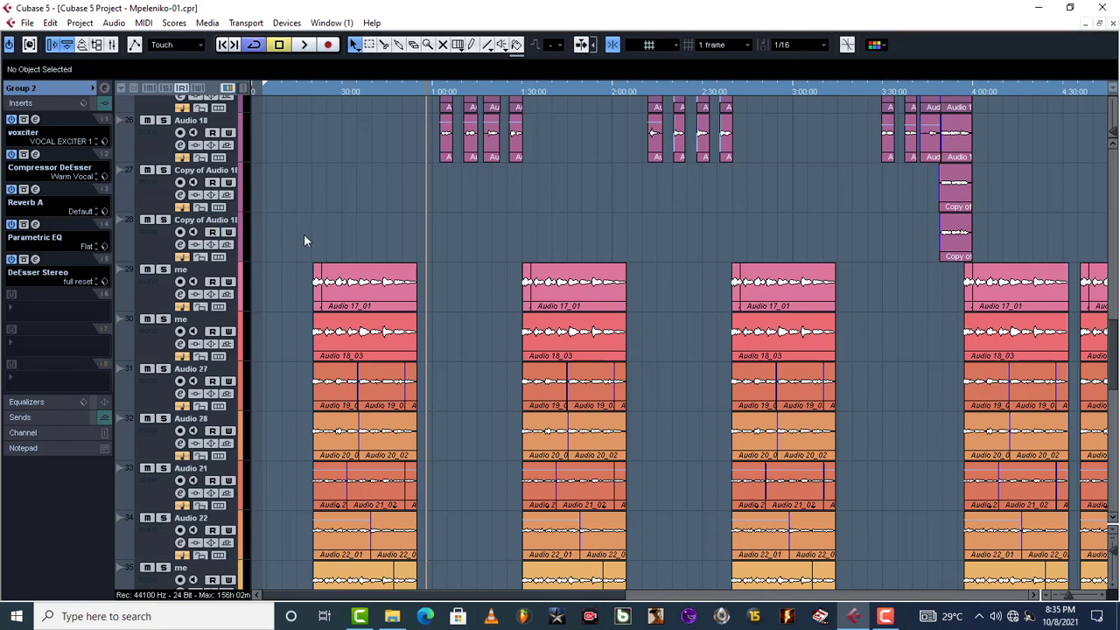
- Return to the Group 2 backing tracks, review the DeEsser Stereo settings in its editor and close it
scroll(304, 233, "up", 2)
scroll(303, 233, "up", 2)
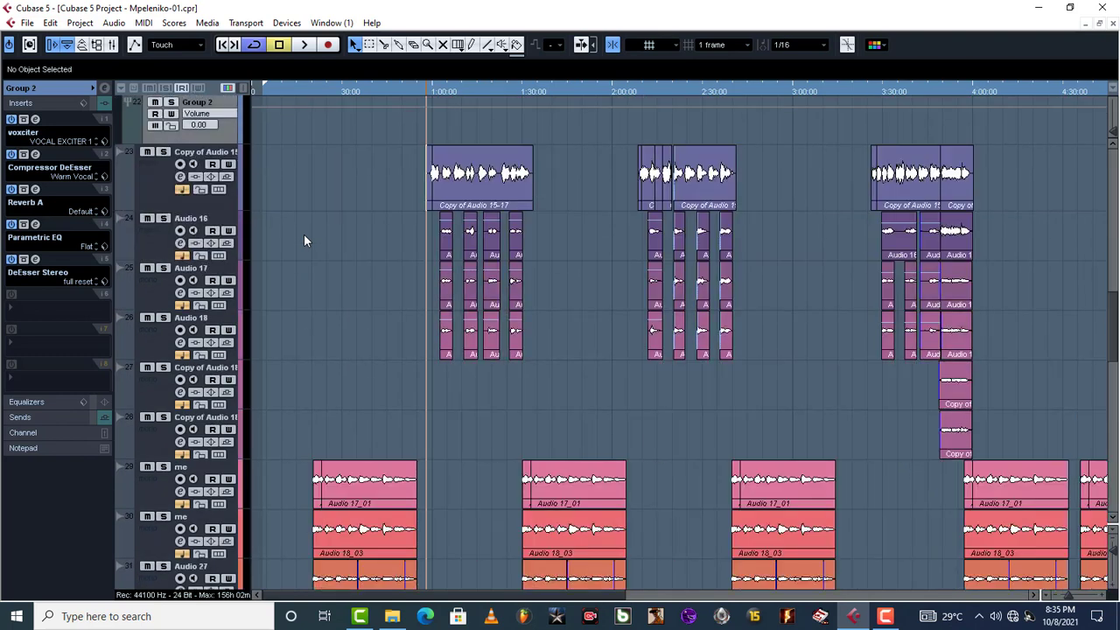
left_click(35, 260)
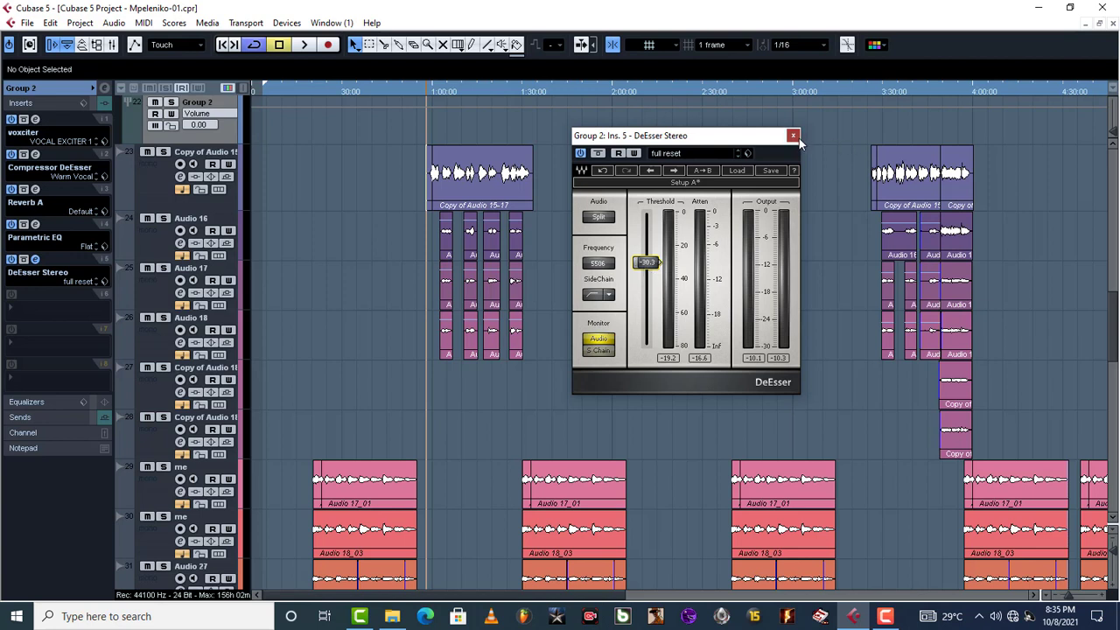
left_click(792, 136)
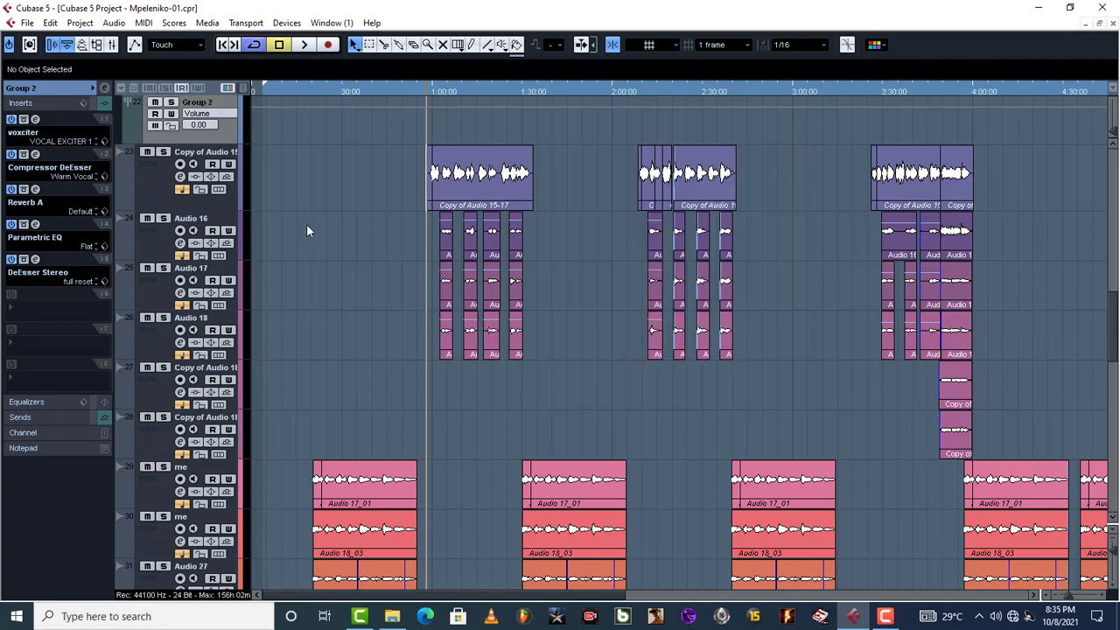
- Audition the first backing vocal section with Group 2's current insert chain and stop playback
key("space")
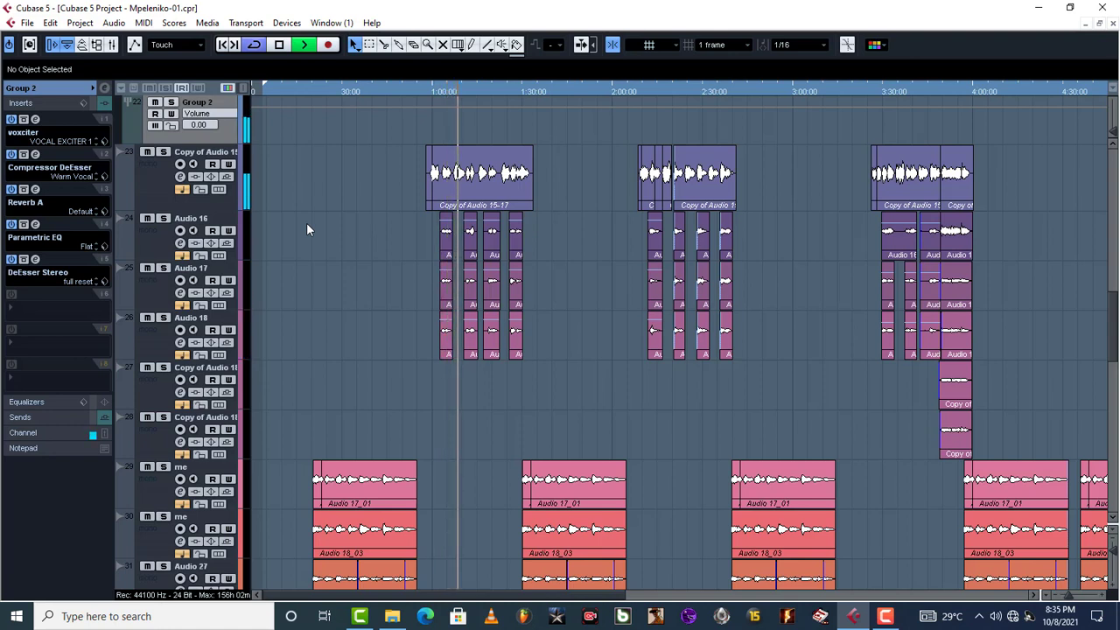
key("space")
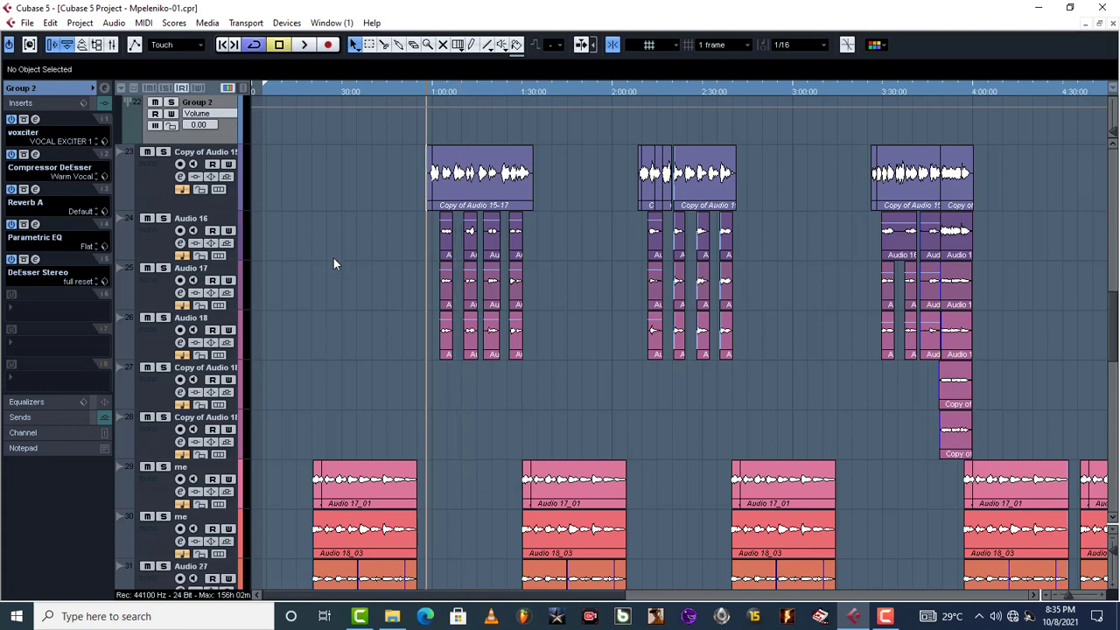
- Enable all four equalizer bands in Group 2's channel settings and audition the first section with them
scroll(342, 260, "up", 2)
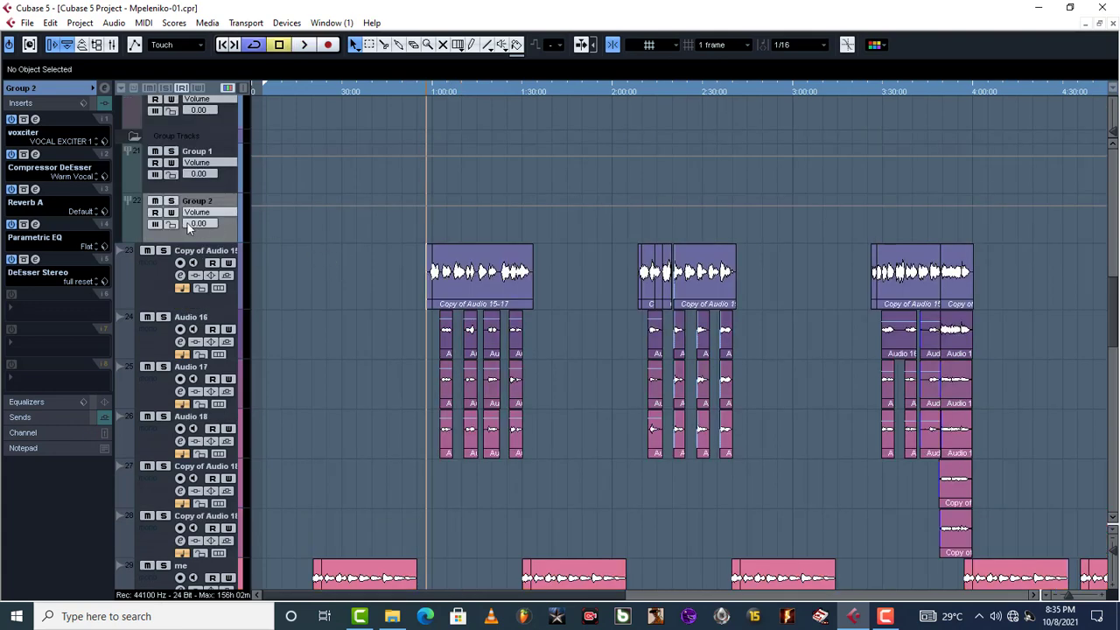
left_click(104, 89)
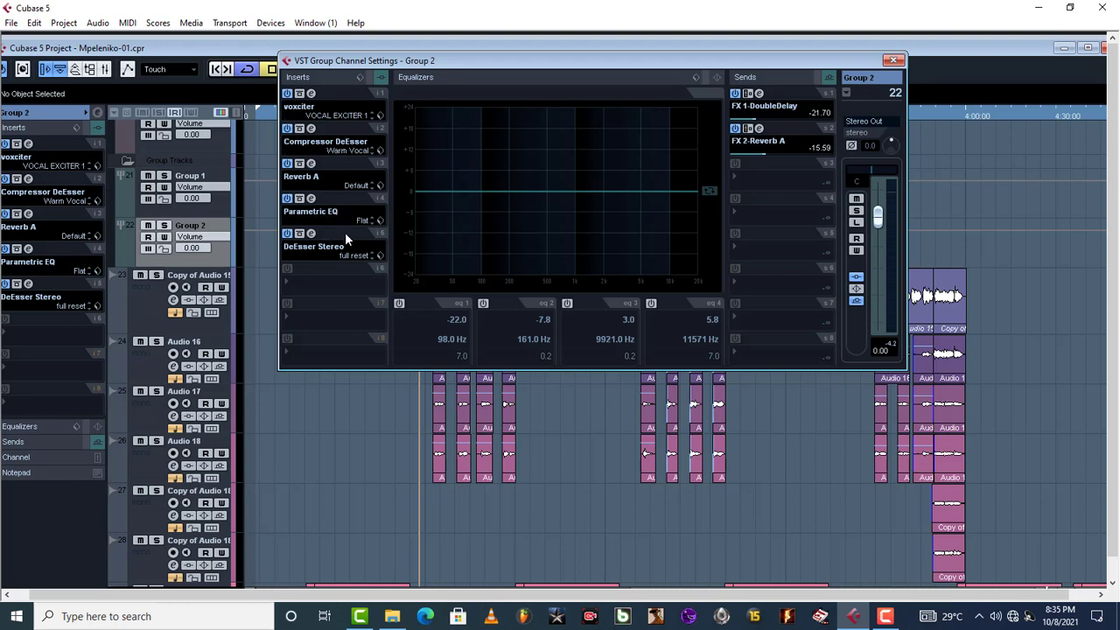
left_click(399, 303)
left_click(483, 304)
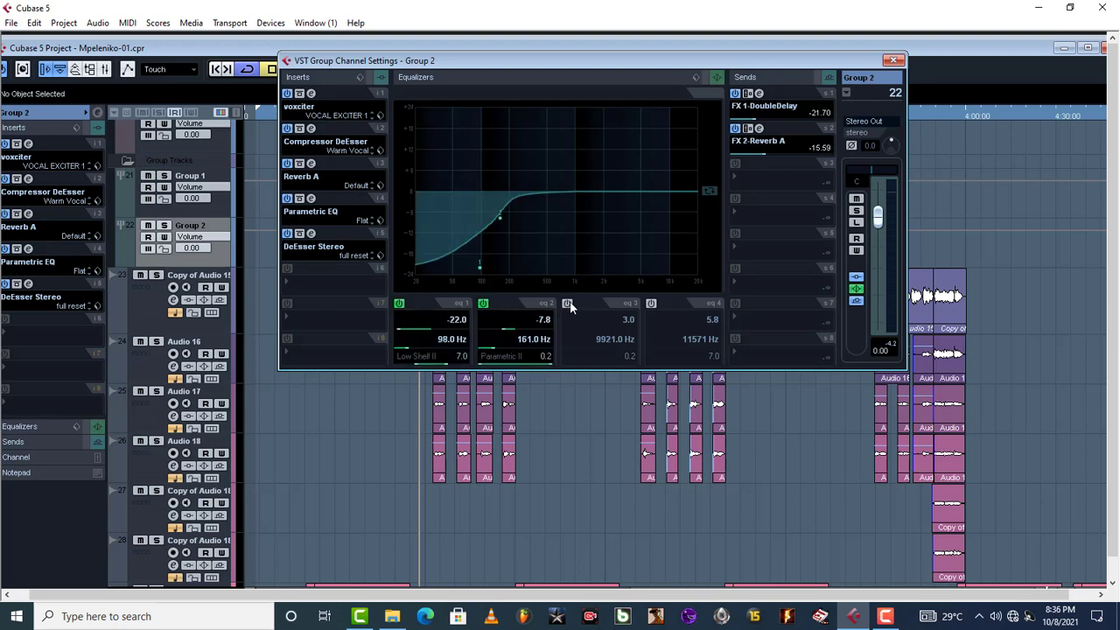
left_click(567, 302)
left_click(651, 303)
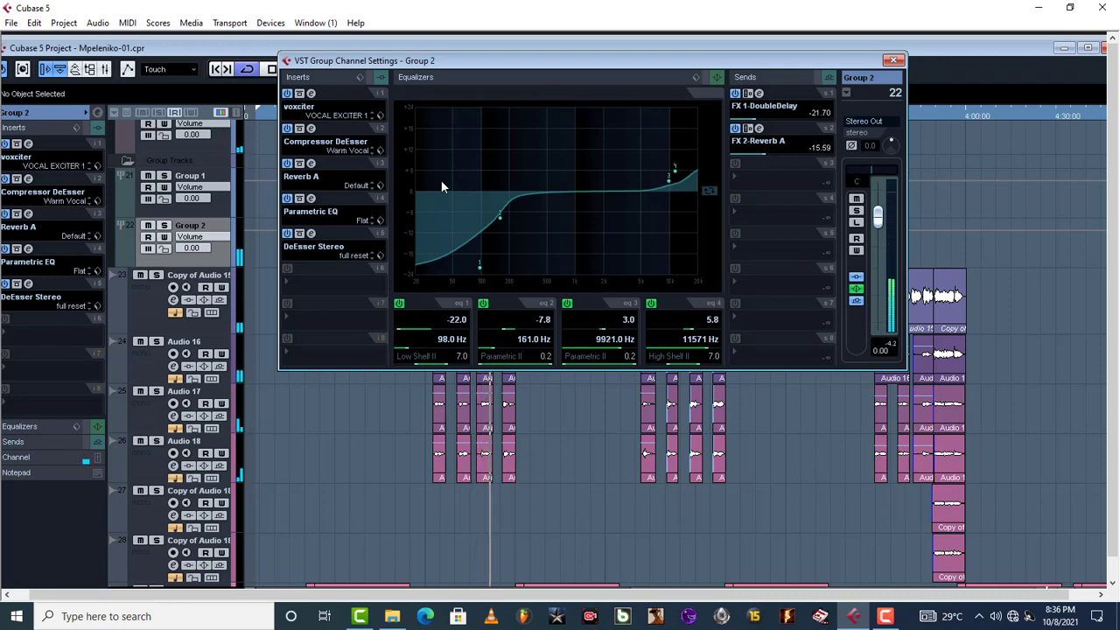
key("space")
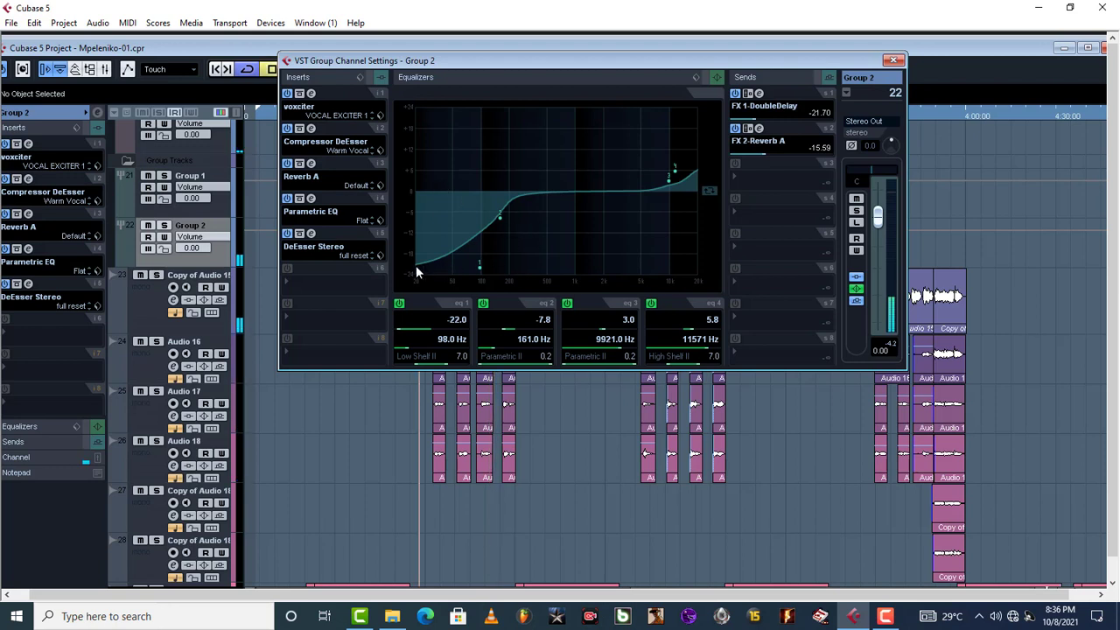
- Set the ratio of Group 2's Compressor DeEsser to 1.2:1 during playback and close its editor
left_click(311, 129)
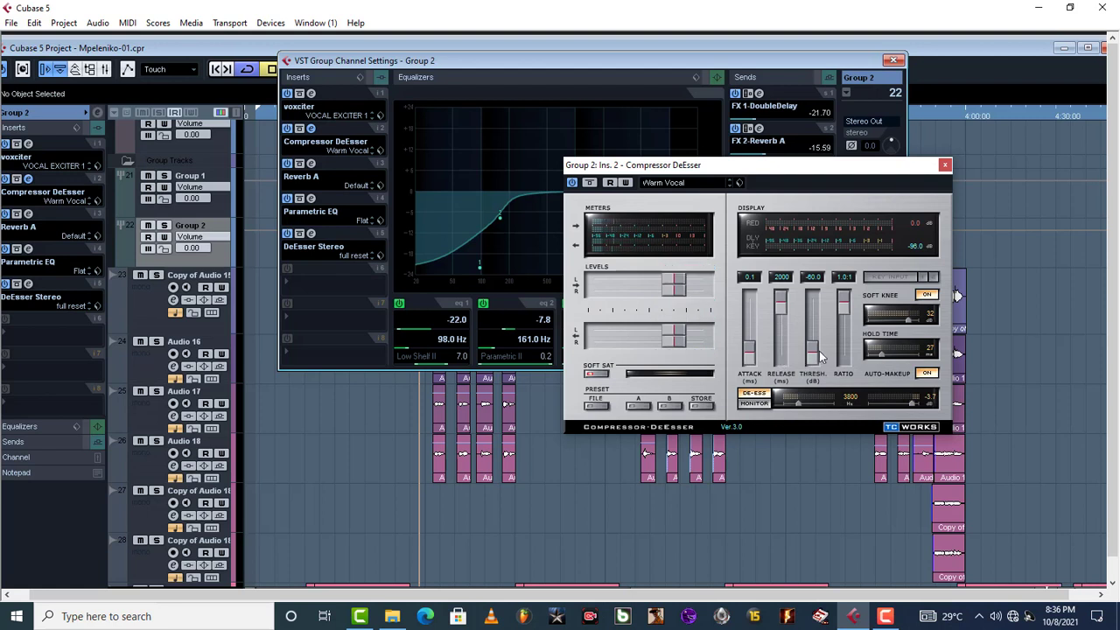
key("space")
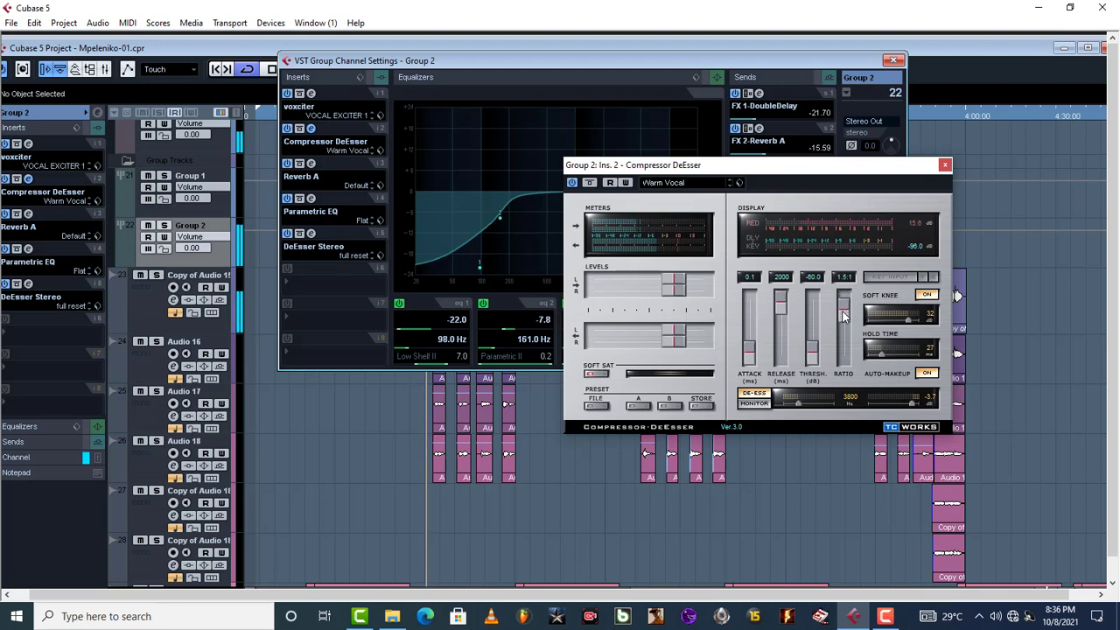
left_click_drag(843, 311, 844, 311)
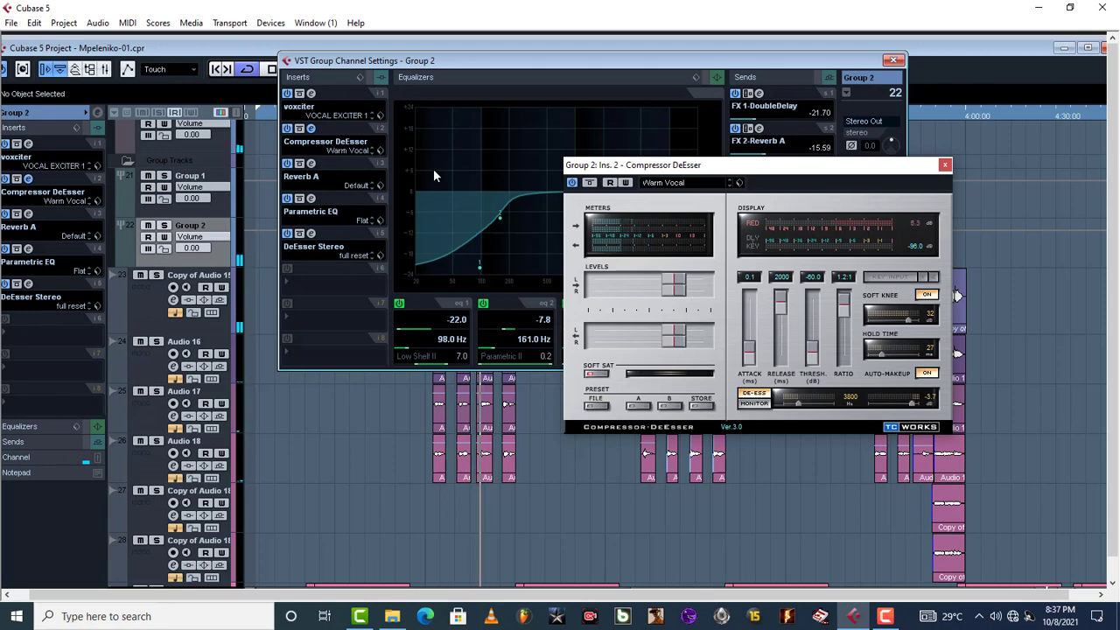
left_click_drag(838, 175, 664, 203)
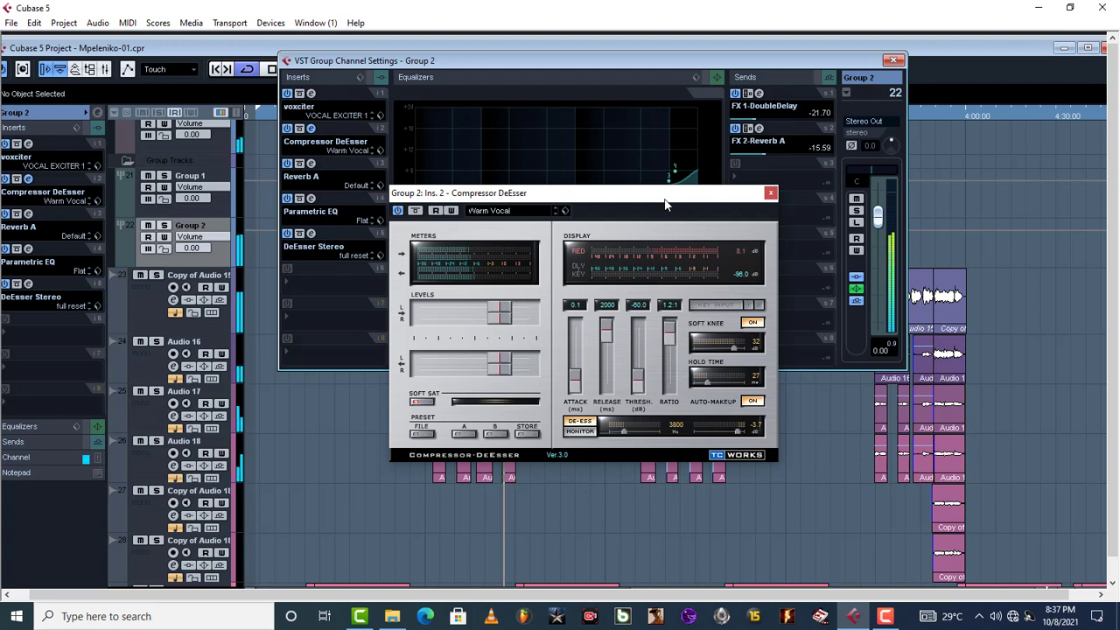
left_click(770, 193)
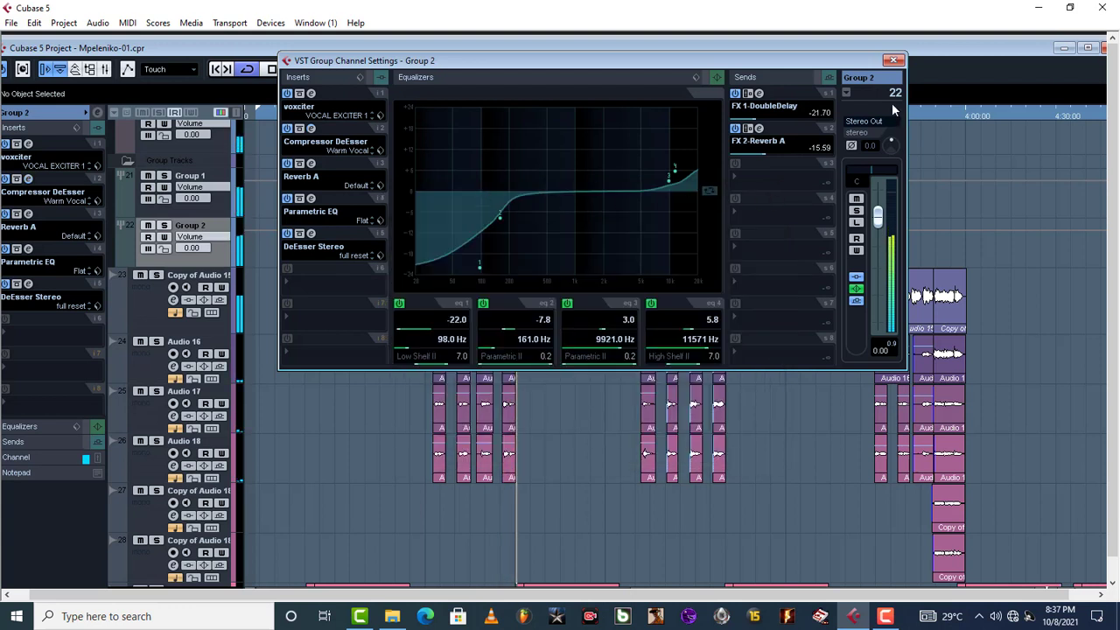
- Close Group 2's channel settings, maximize the project window and stop playback
left_click(893, 60)
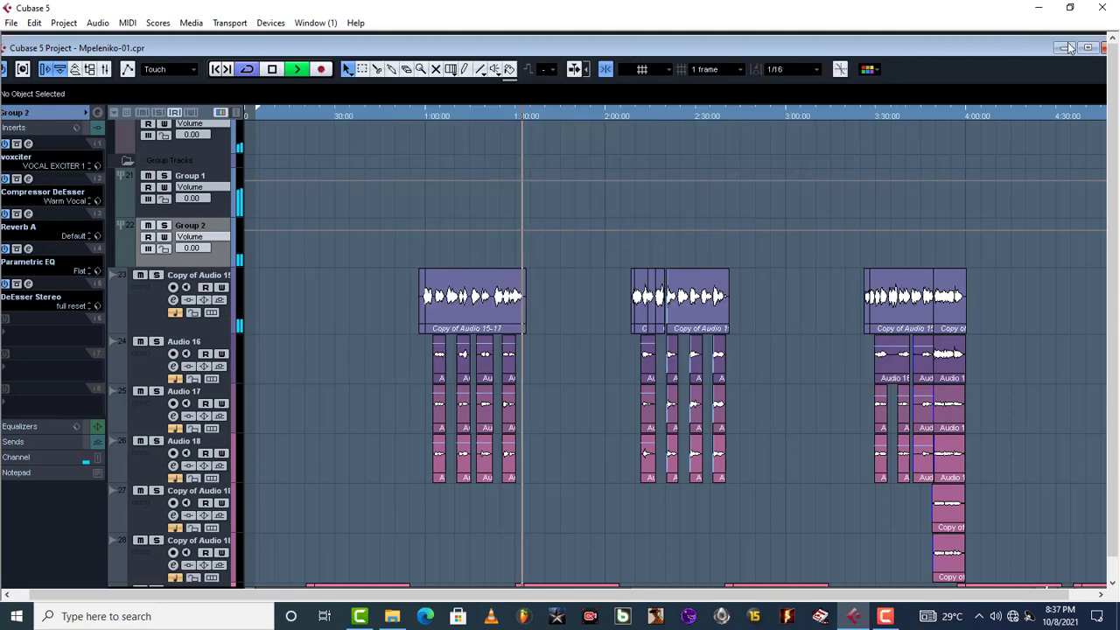
left_click(1087, 47)
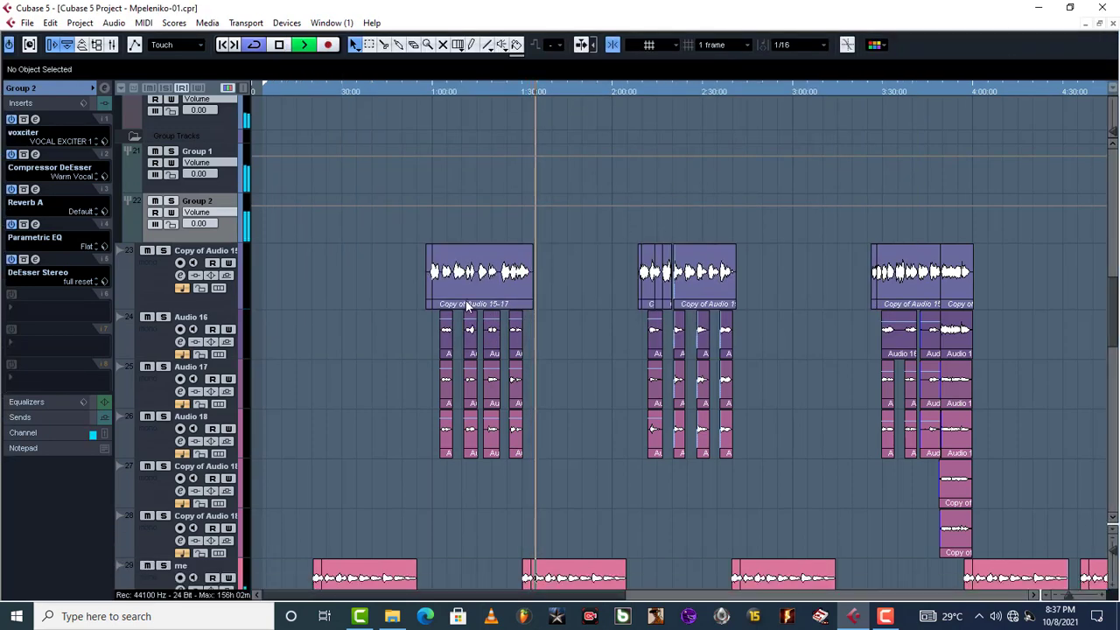
key("space")
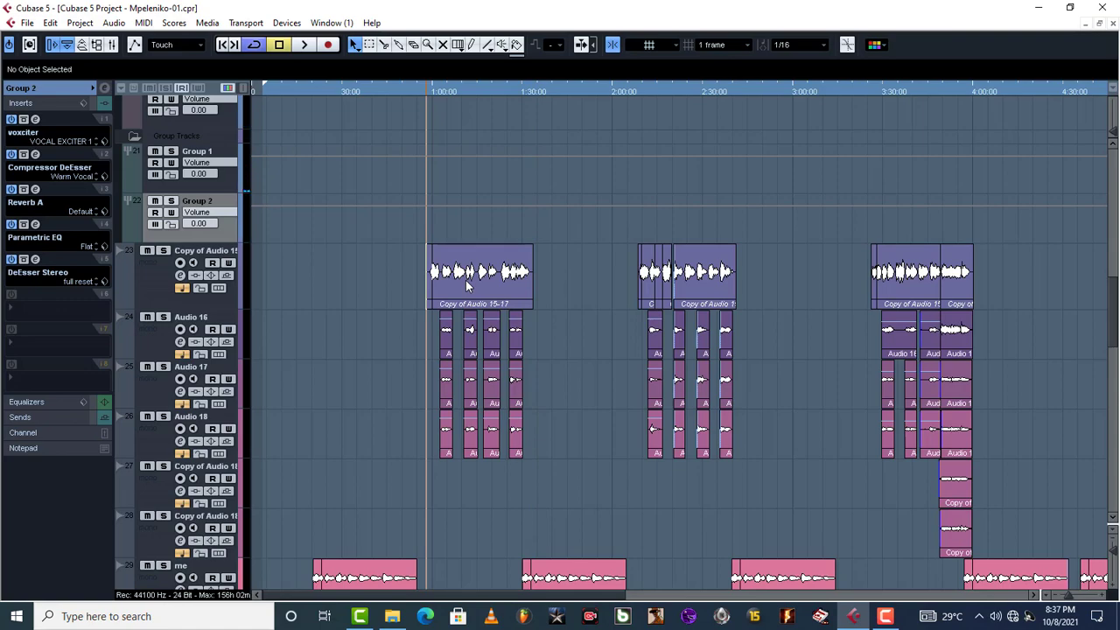
- Select the second block of vocal events, starting at about 1:30, on tracks 29 to 44
scroll(608, 337, "down", 5)
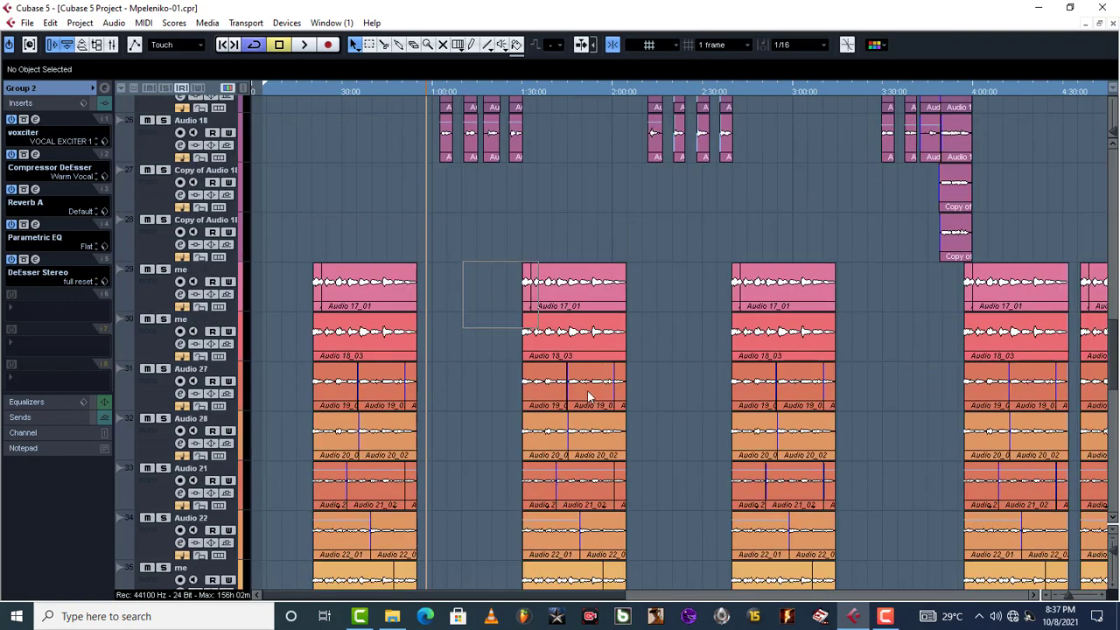
left_click_drag(587, 390, 650, 512)
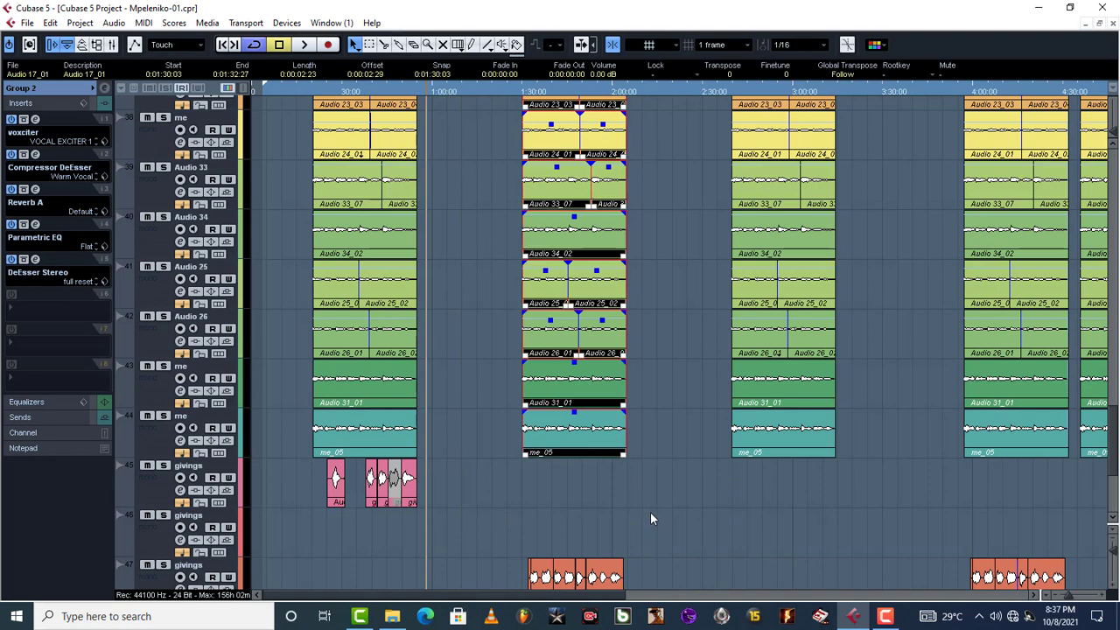